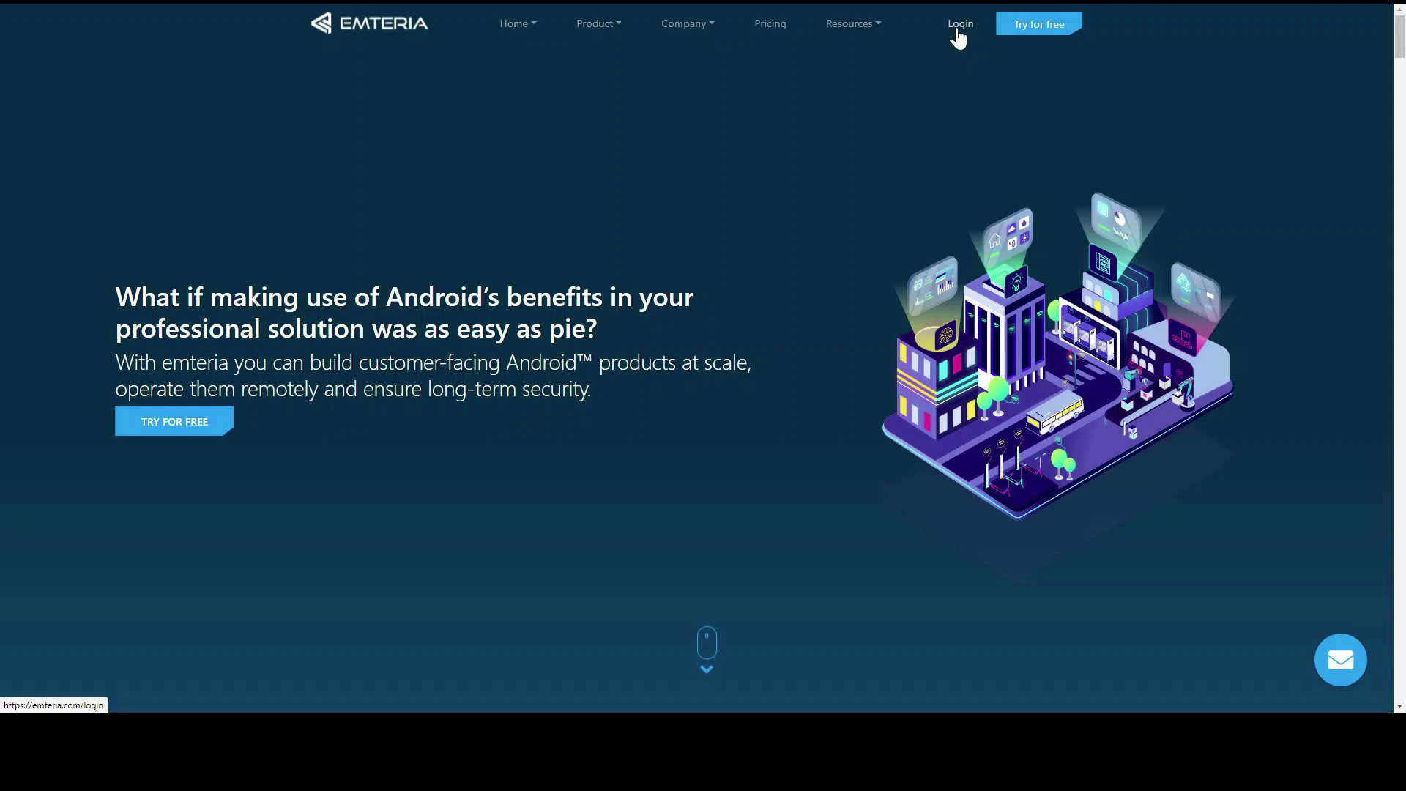
Log in to the Emteria customer account with the account email and password
{"action": "left_click", "coordinate": [958, 33]}
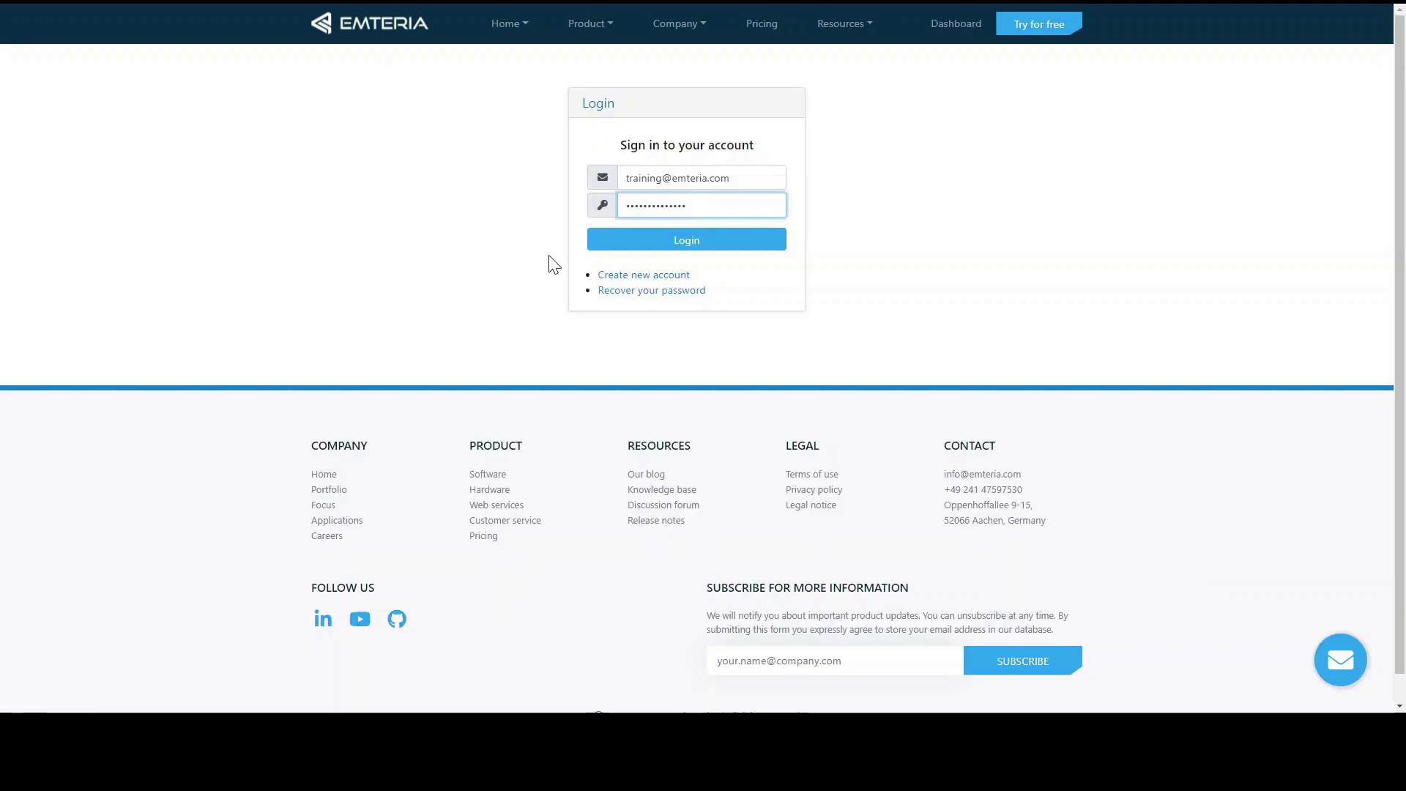
{"action": "left_click", "coordinate": [659, 245]}
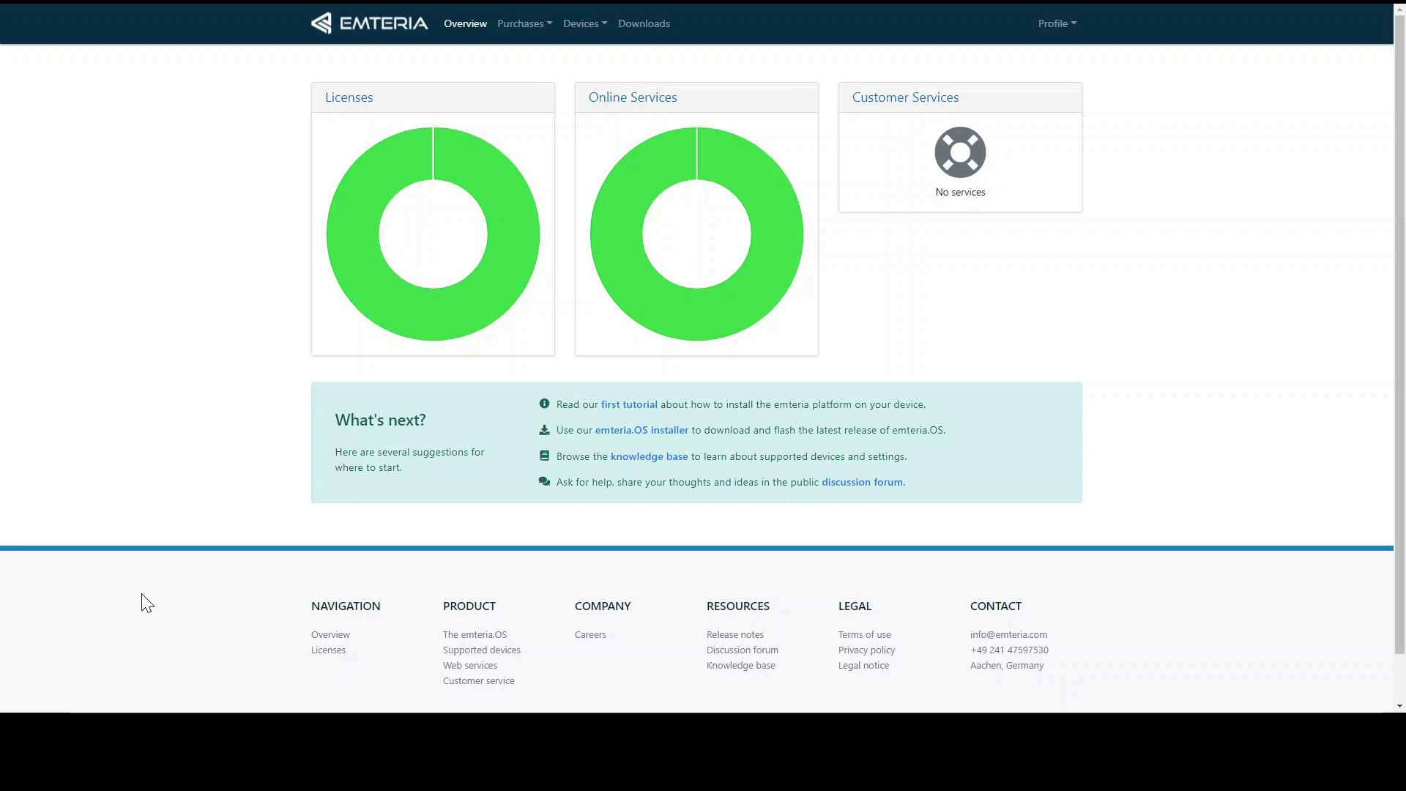
{"action": "mouse_move", "coordinate": [619, 169]}
{"action": "left_click", "coordinate": [350, 107]}
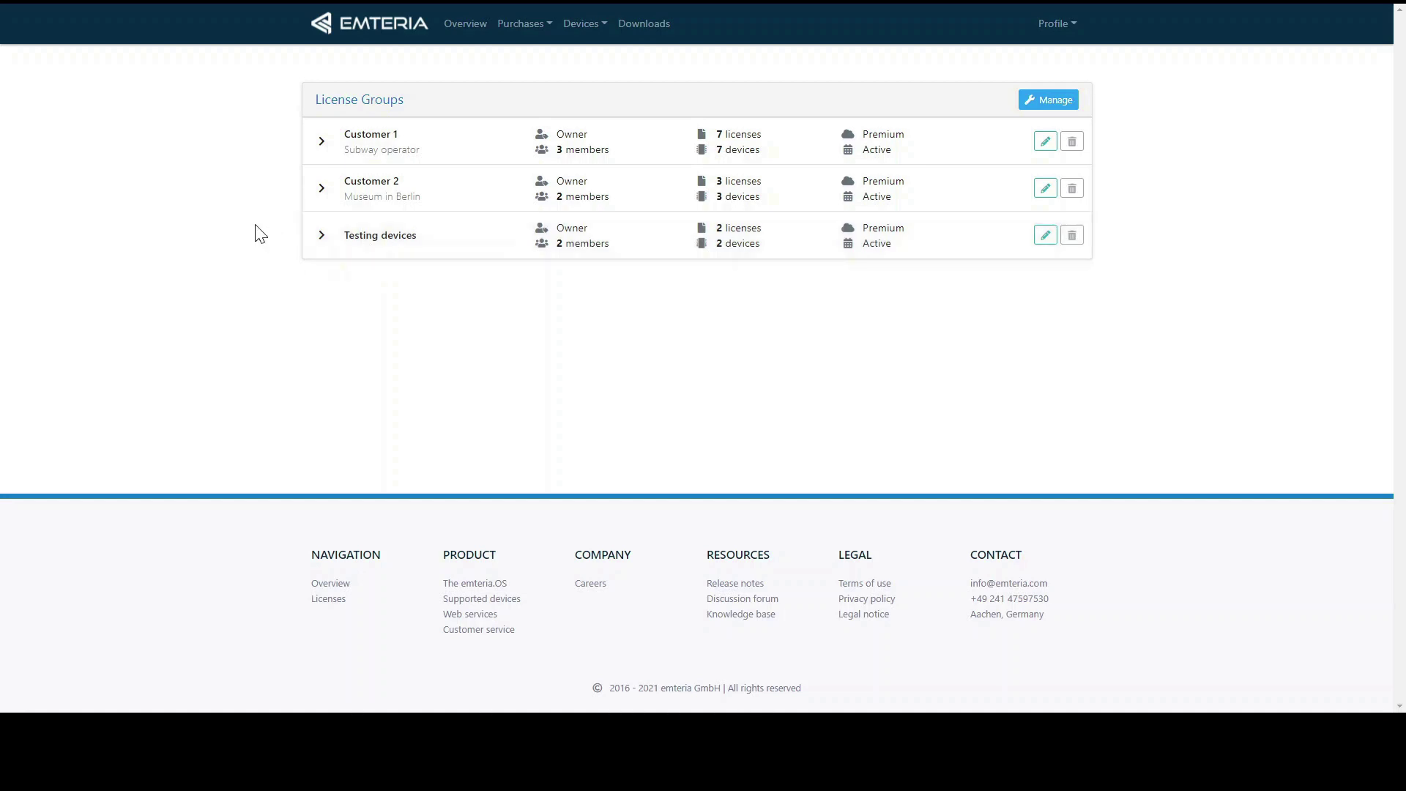
Expand the Customer 1 license group to list its seven licenses
{"action": "left_click", "coordinate": [384, 156]}
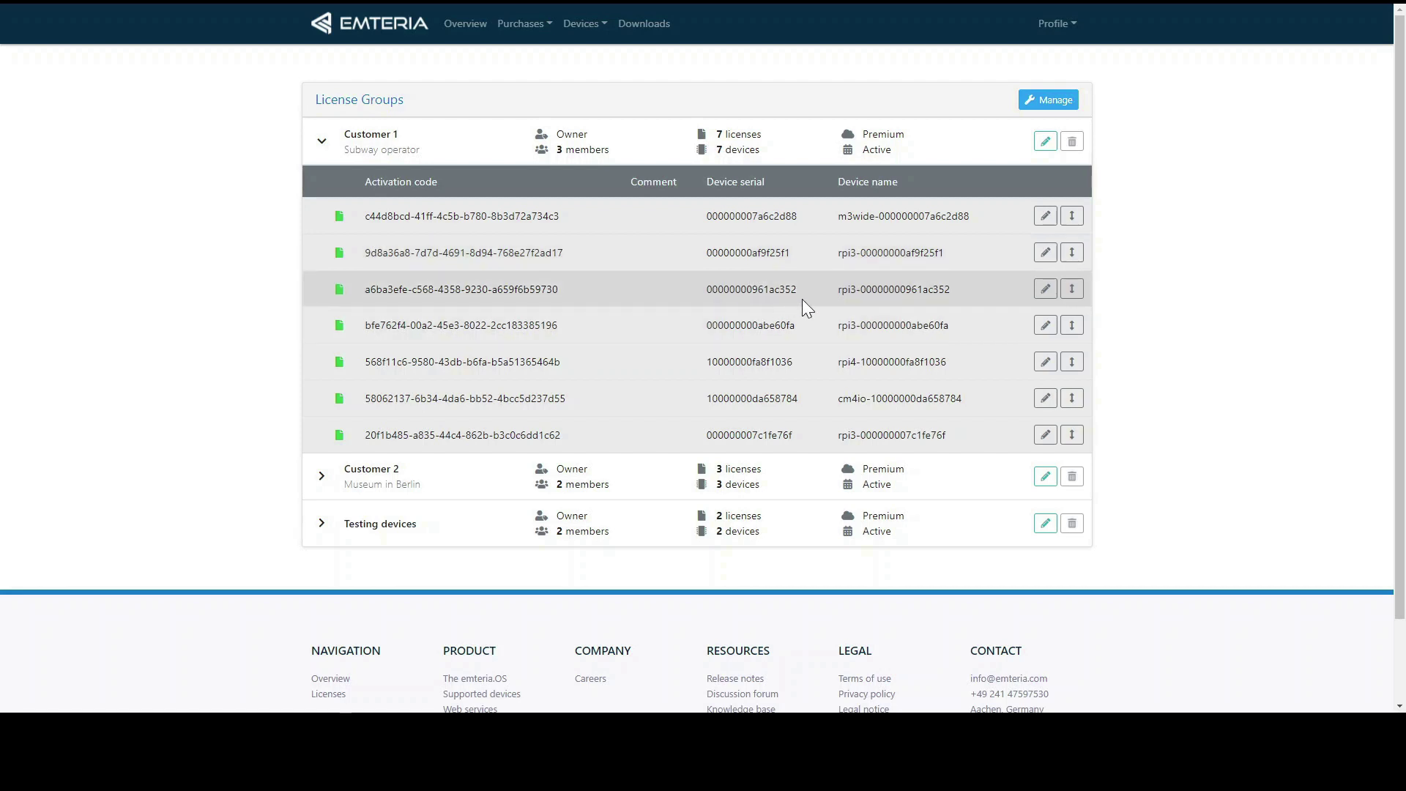
{"action": "left_click", "coordinate": [1045, 216]}
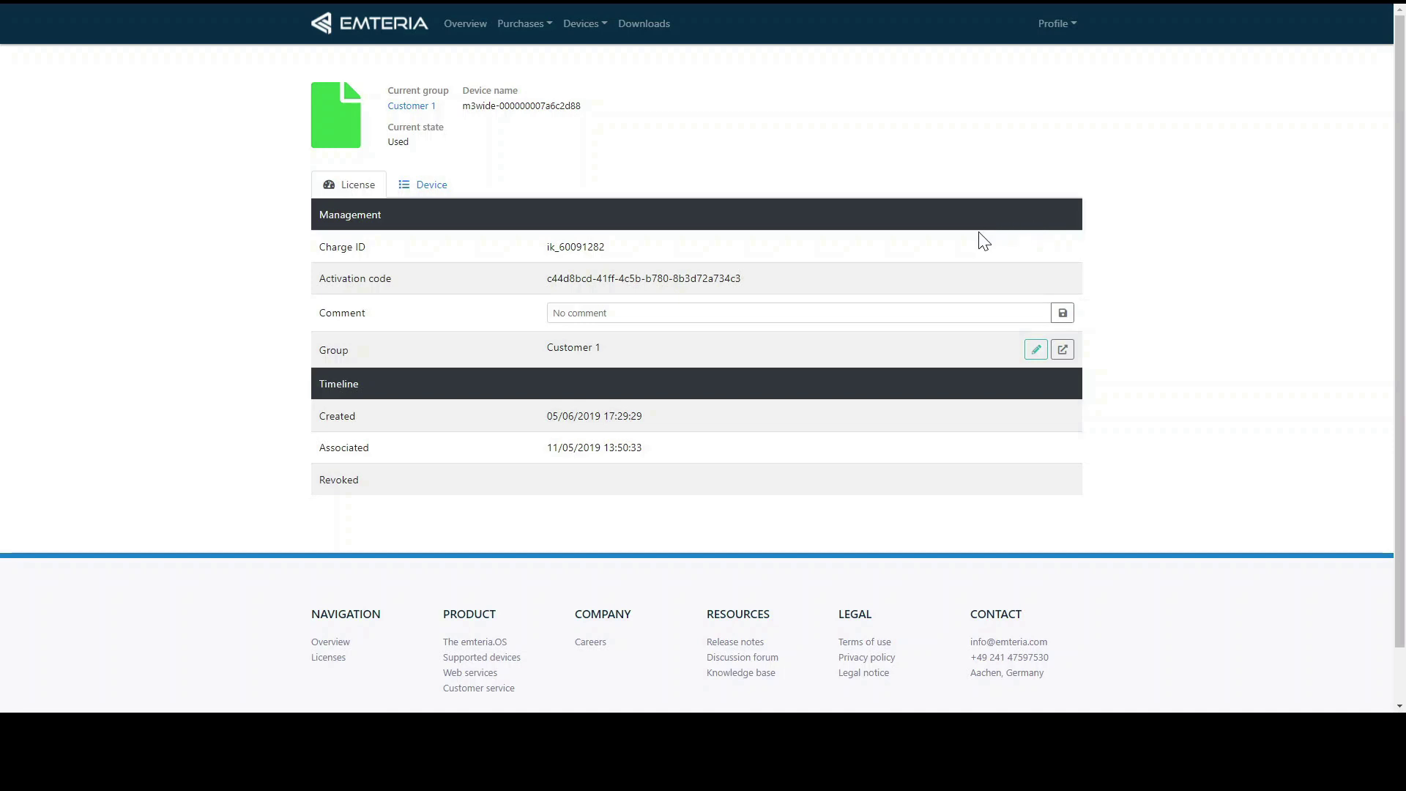
{"action": "left_click", "coordinate": [553, 312]}
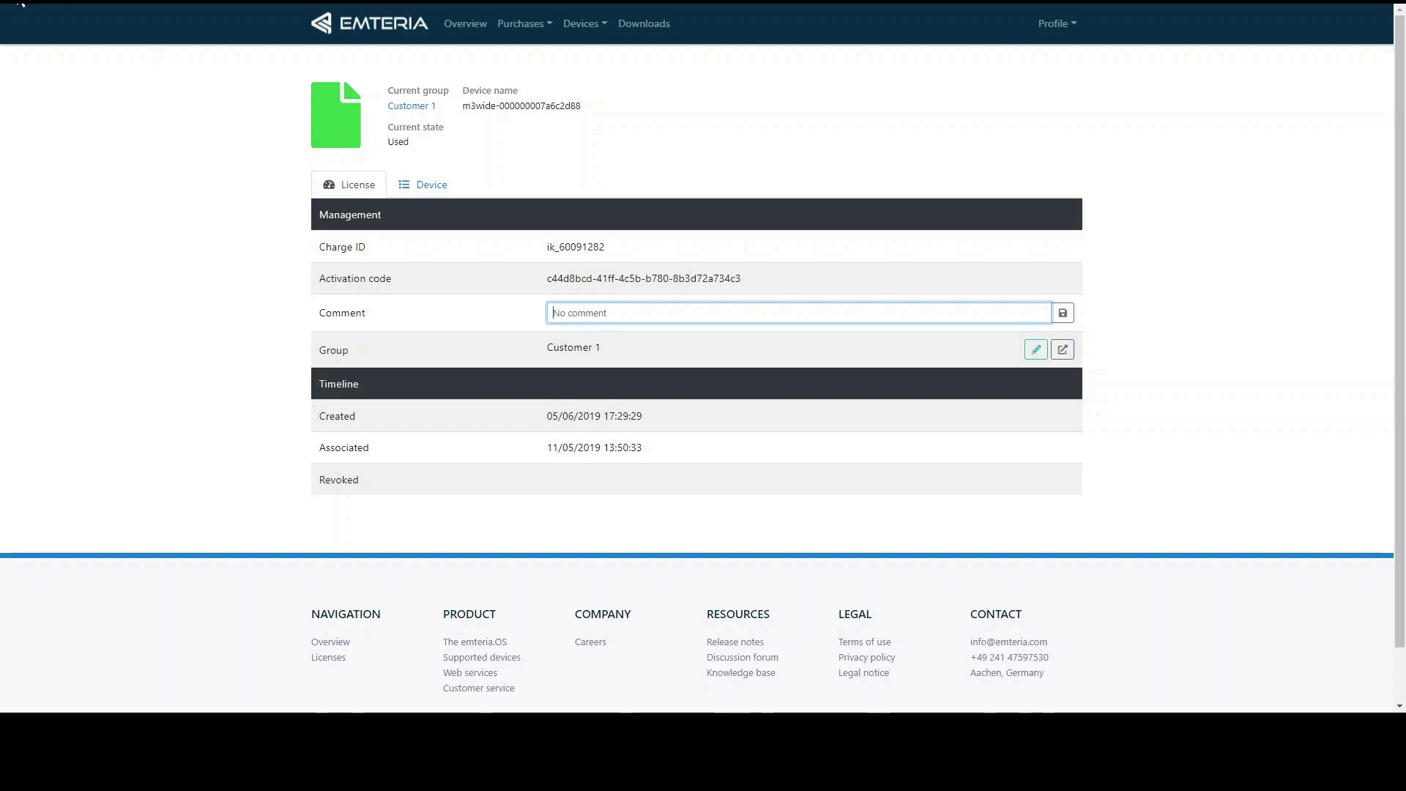
{"action": "left_click", "coordinate": [20, 3]}
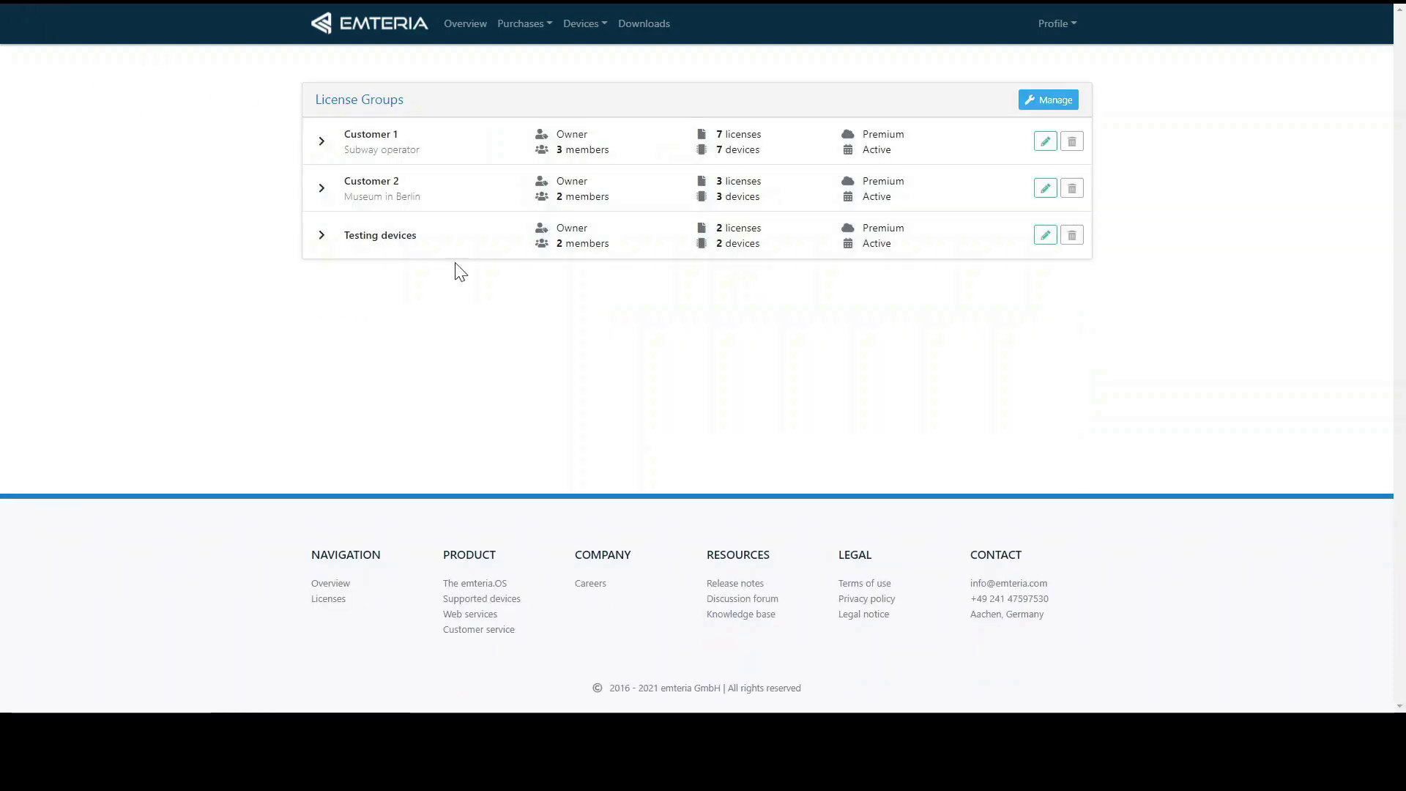
{"action": "left_click", "coordinate": [374, 167]}
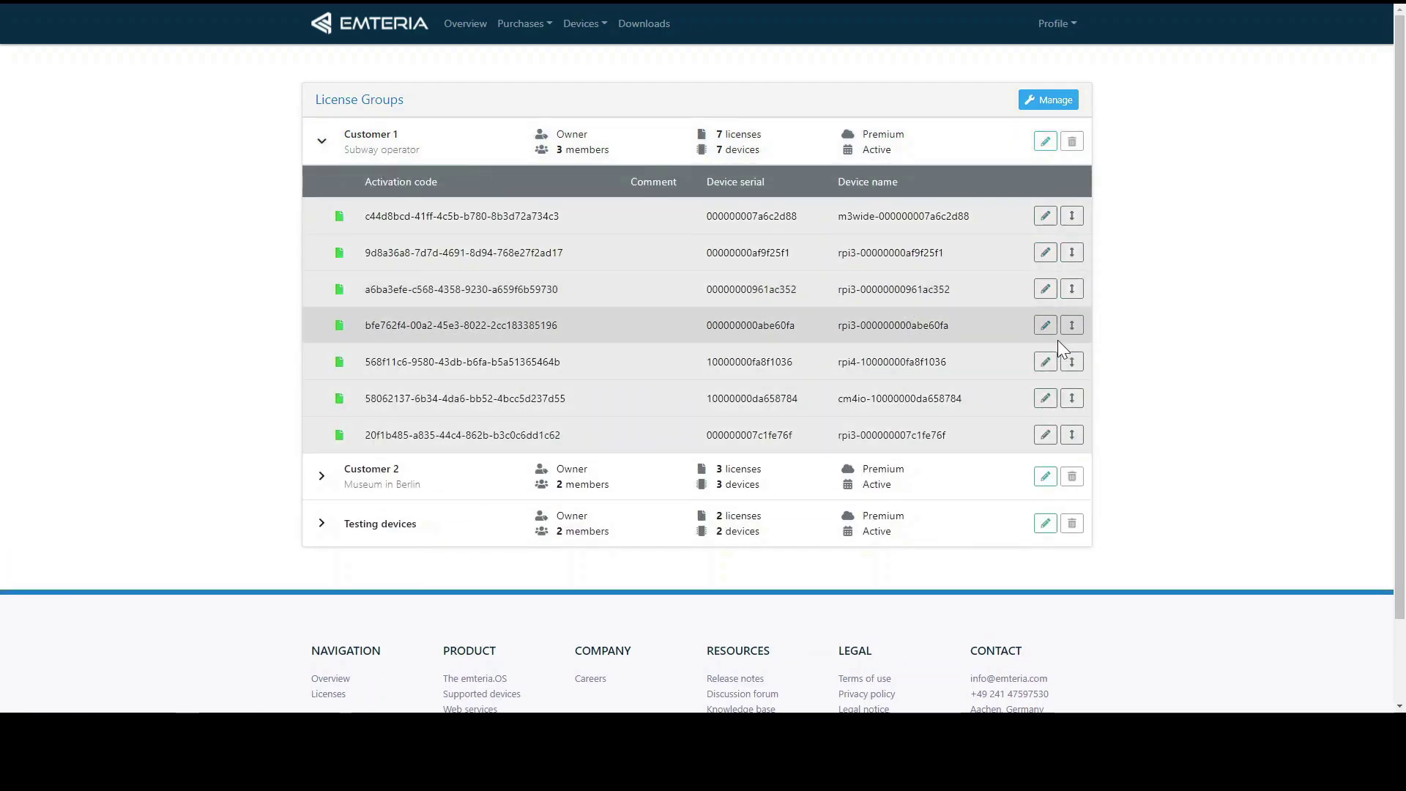
{"action": "left_click", "coordinate": [440, 524]}
{"action": "scroll", "coordinate": [436, 441], "scroll_direction": "down", "scroll_amount": 1}
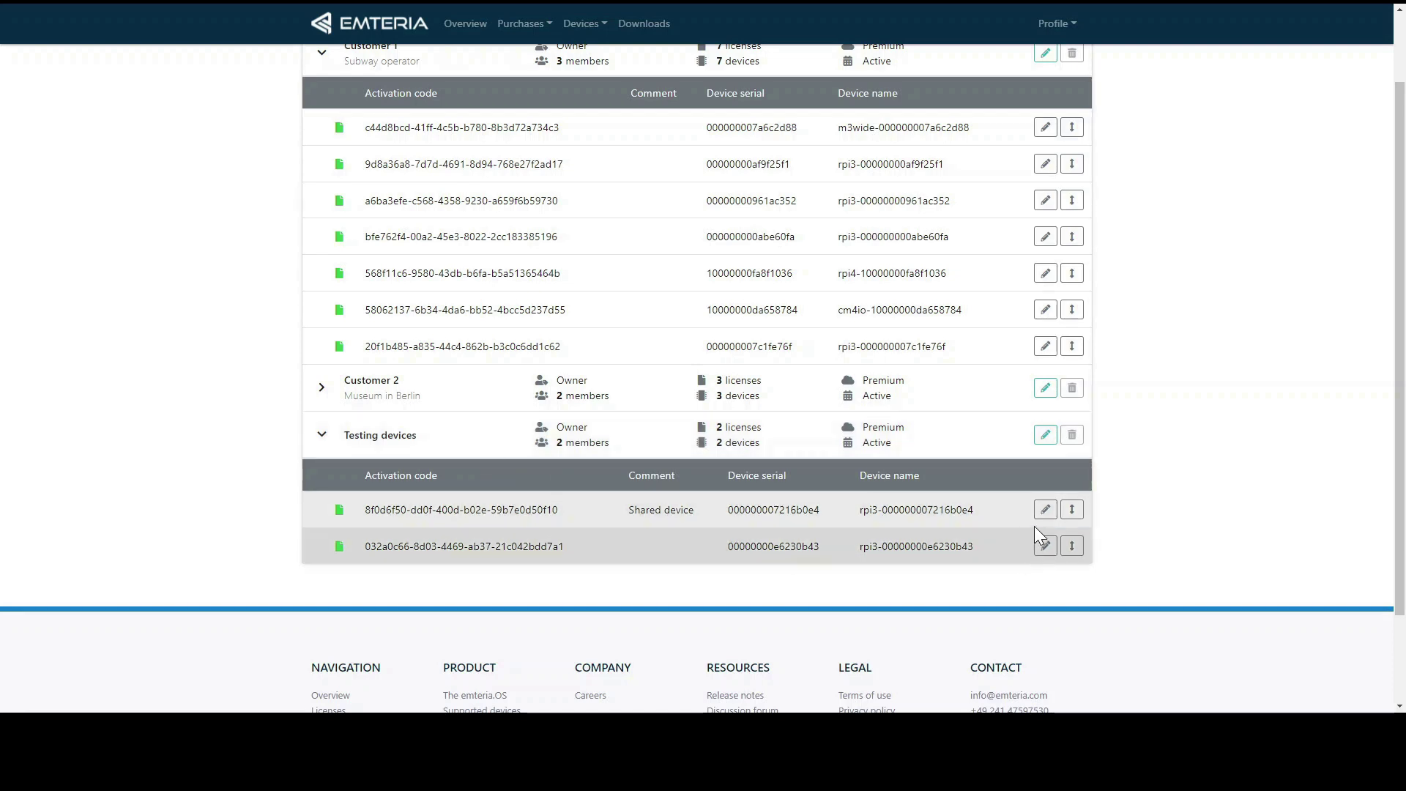
{"action": "left_click_drag", "start_coordinate": [1071, 510], "coordinate": [615, 293]}
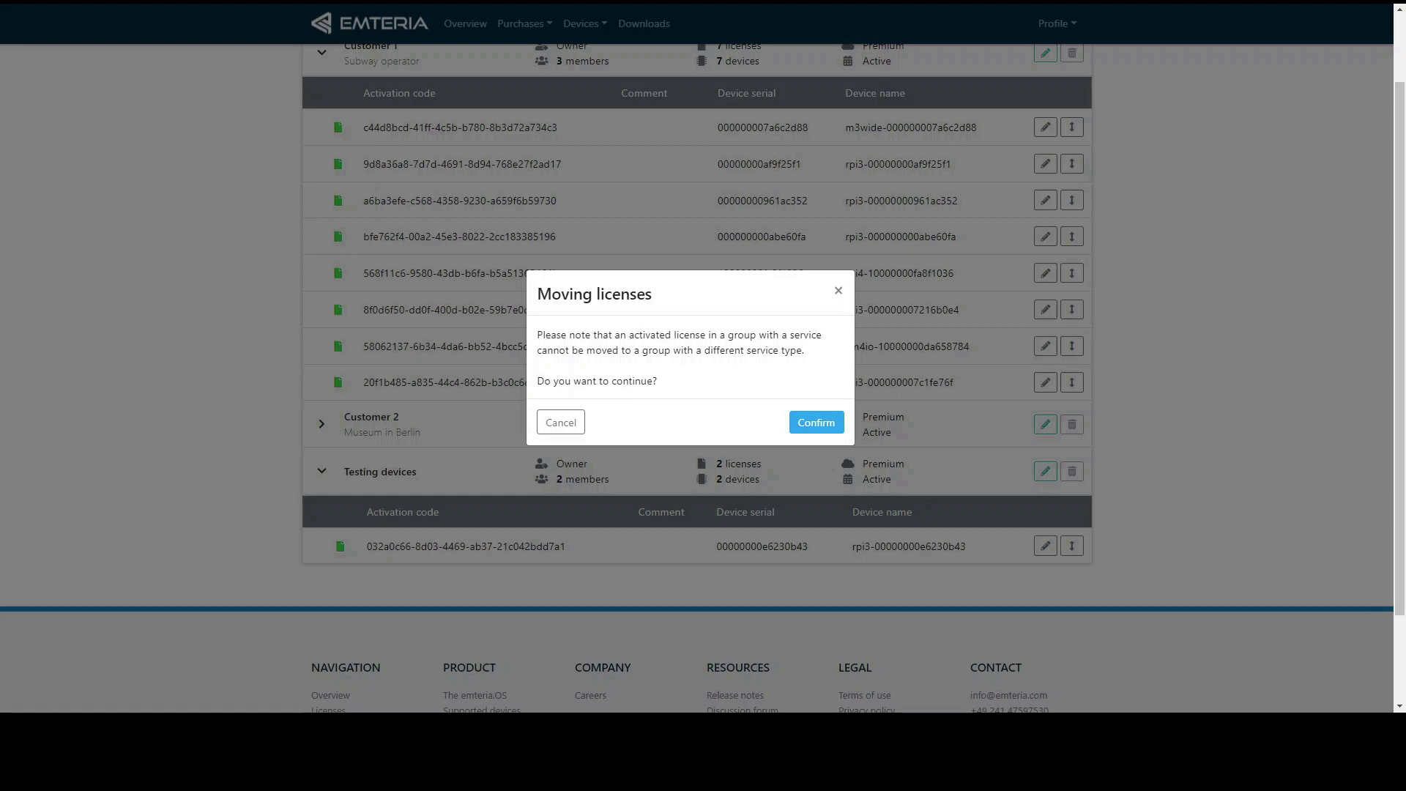
{"action": "scroll", "coordinate": [428, 322], "scroll_direction": "up", "scroll_amount": 1}
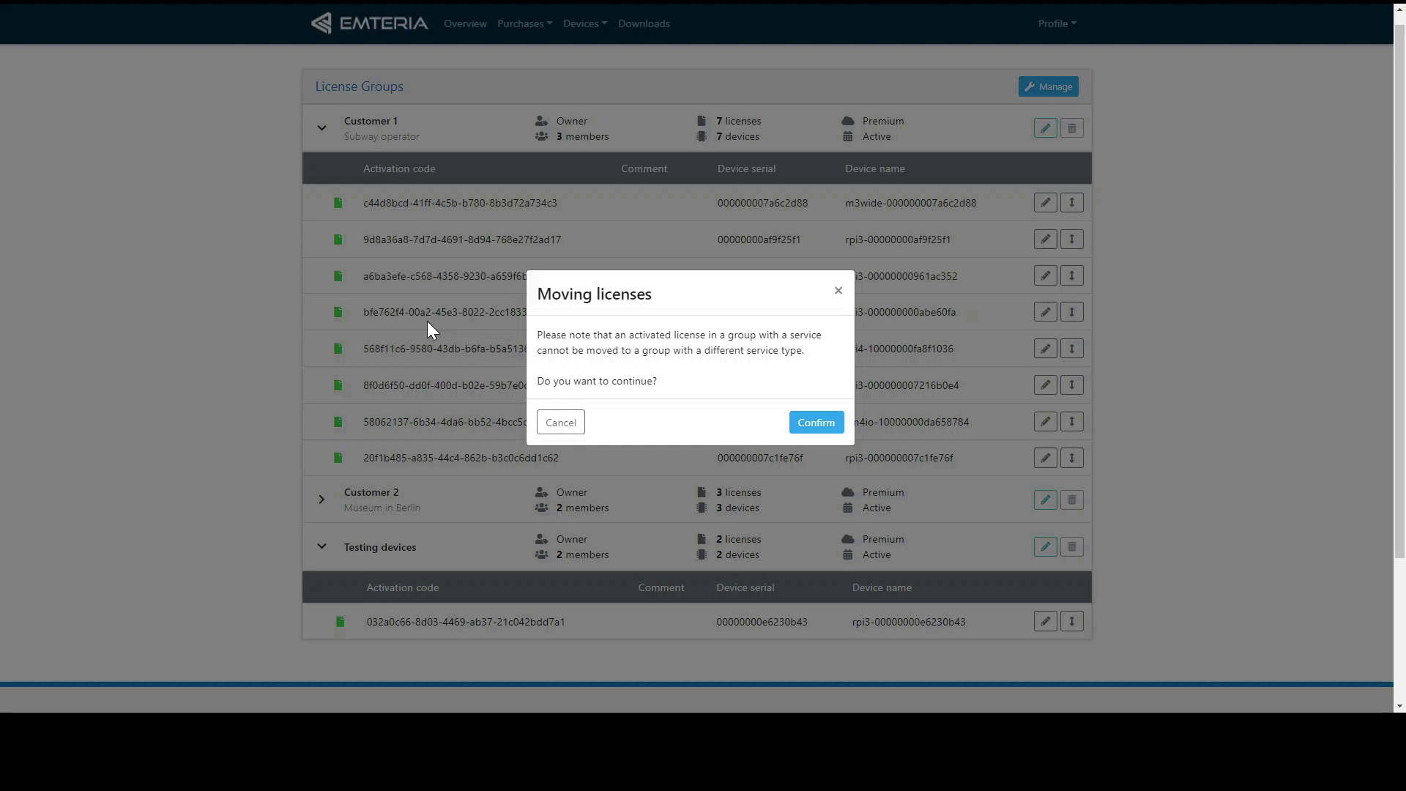
{"action": "left_click", "coordinate": [840, 290]}
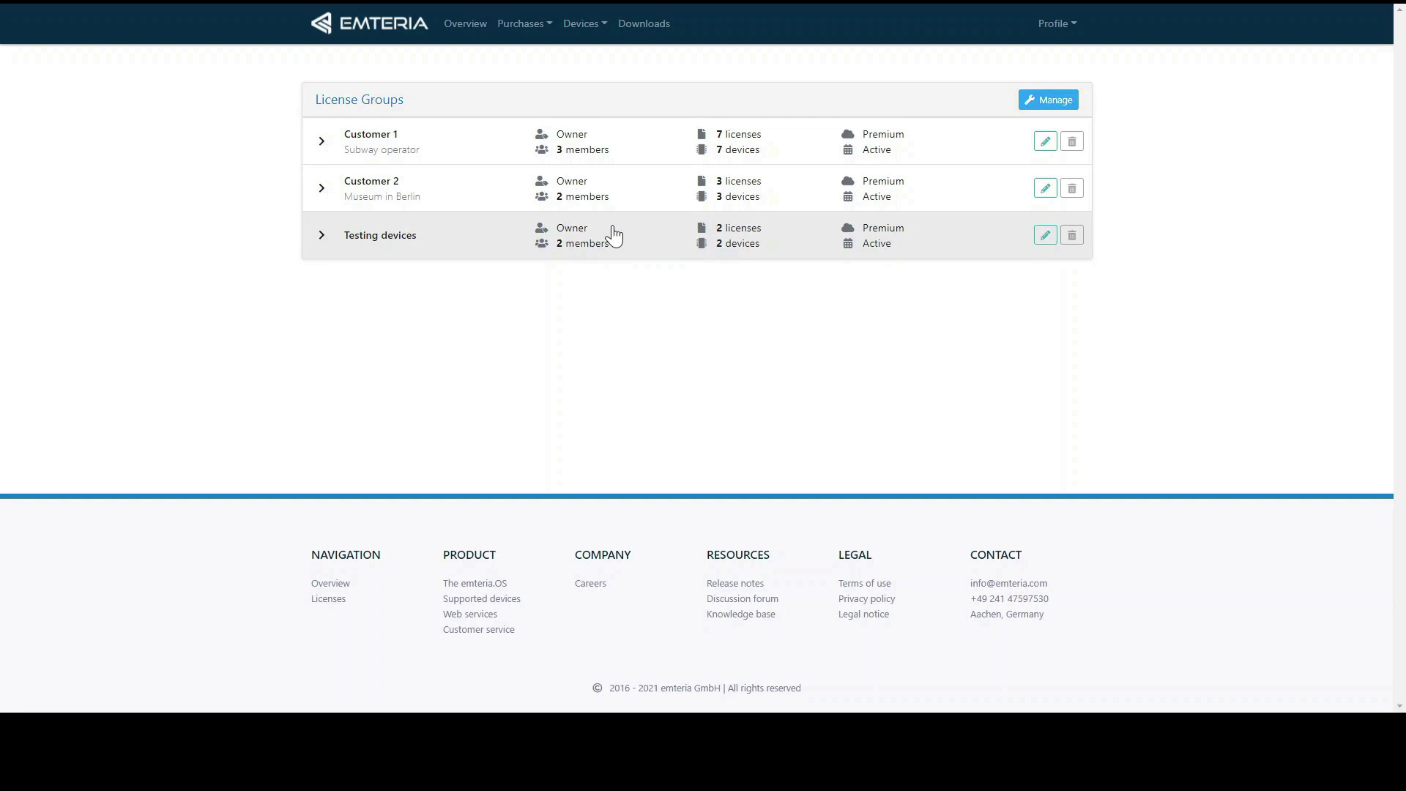
Go from the Overview dashboard to Subscriptions, showing the Premium subscription with 12/50 licenses
{"action": "left_click", "coordinate": [470, 29]}
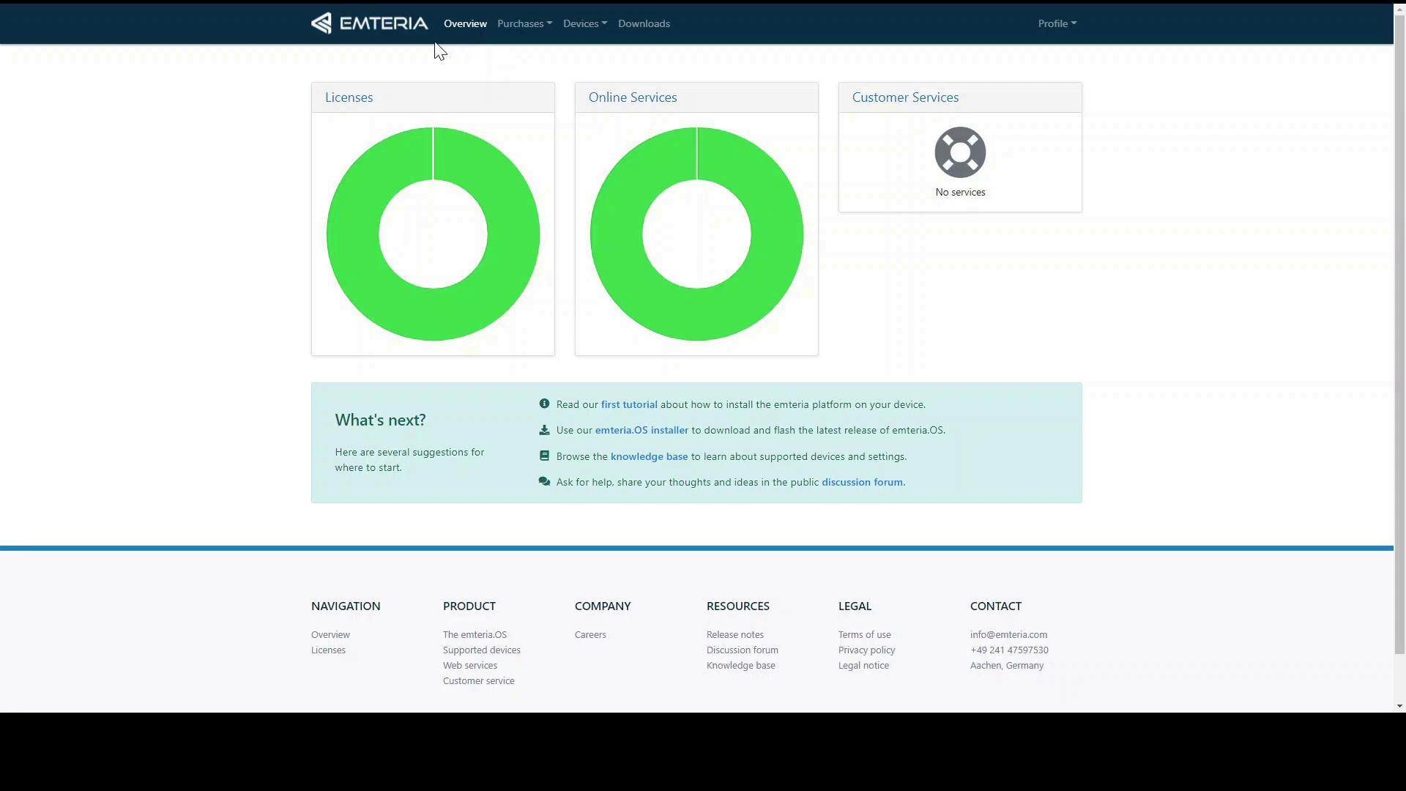
{"action": "left_click", "coordinate": [625, 103]}
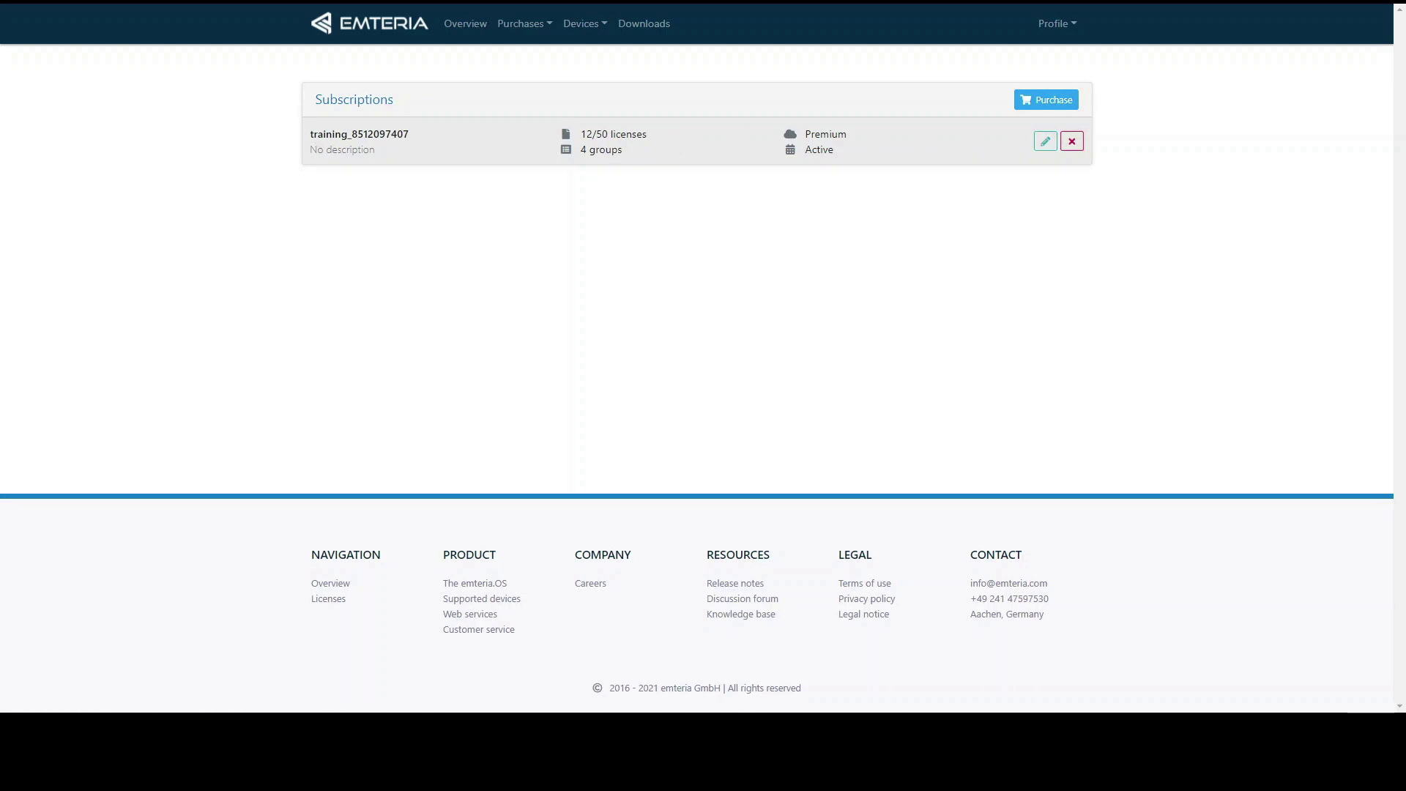
{"action": "double_click", "coordinate": [587, 134]}
{"action": "double_click", "coordinate": [601, 134]}
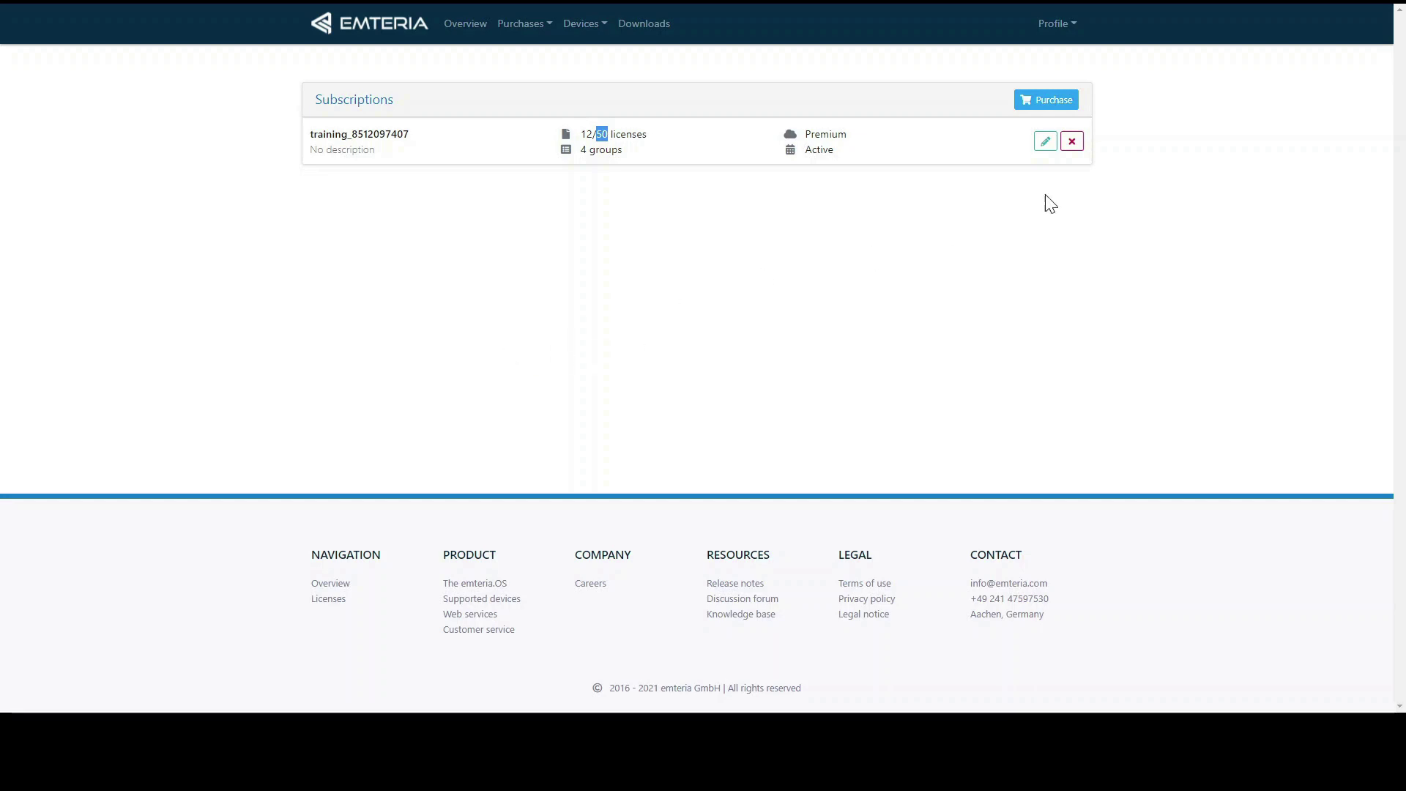
{"action": "left_click", "coordinate": [1045, 142]}
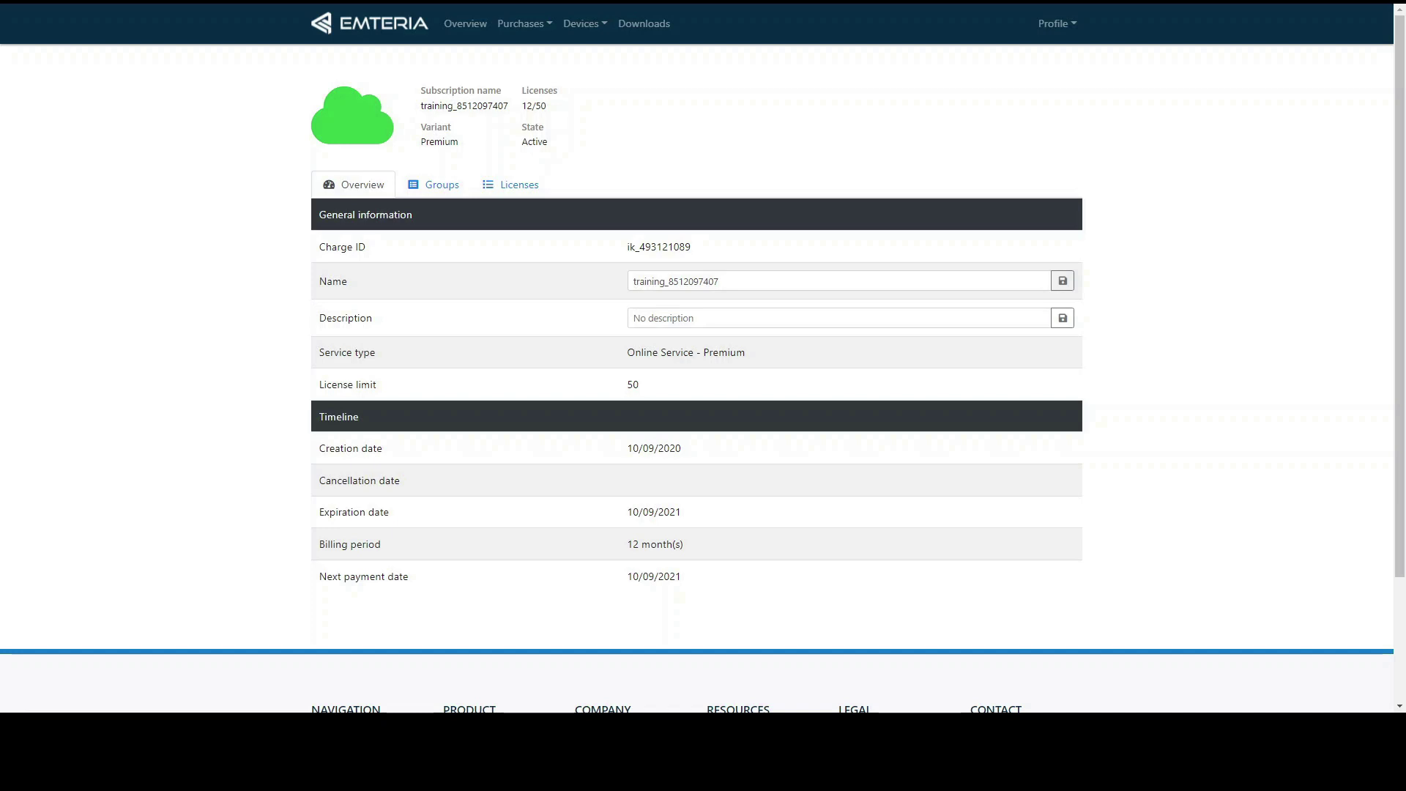
Show the subscription's four groups, then go to the Devices > Provisioning settings
{"action": "left_click", "coordinate": [433, 188]}
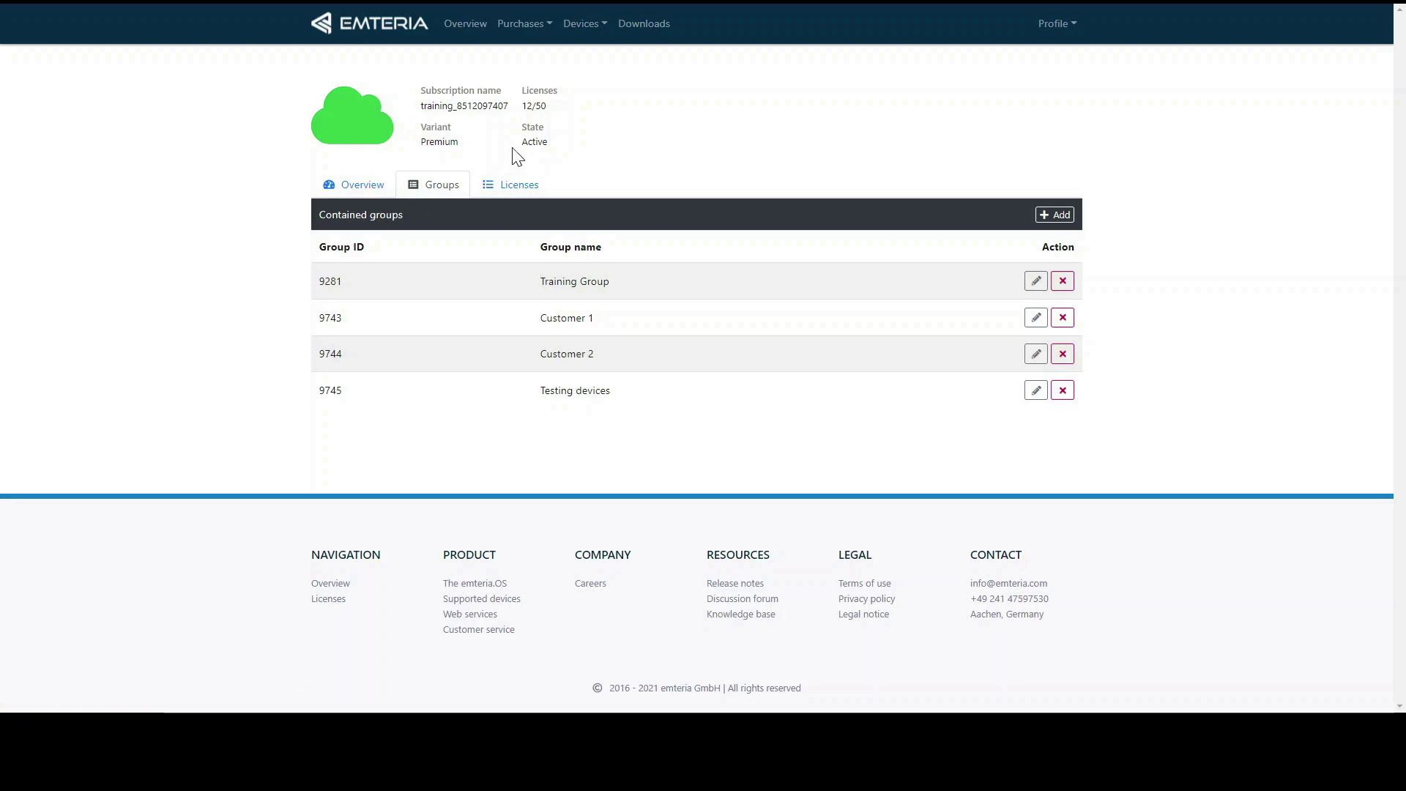
{"action": "left_click", "coordinate": [583, 26]}
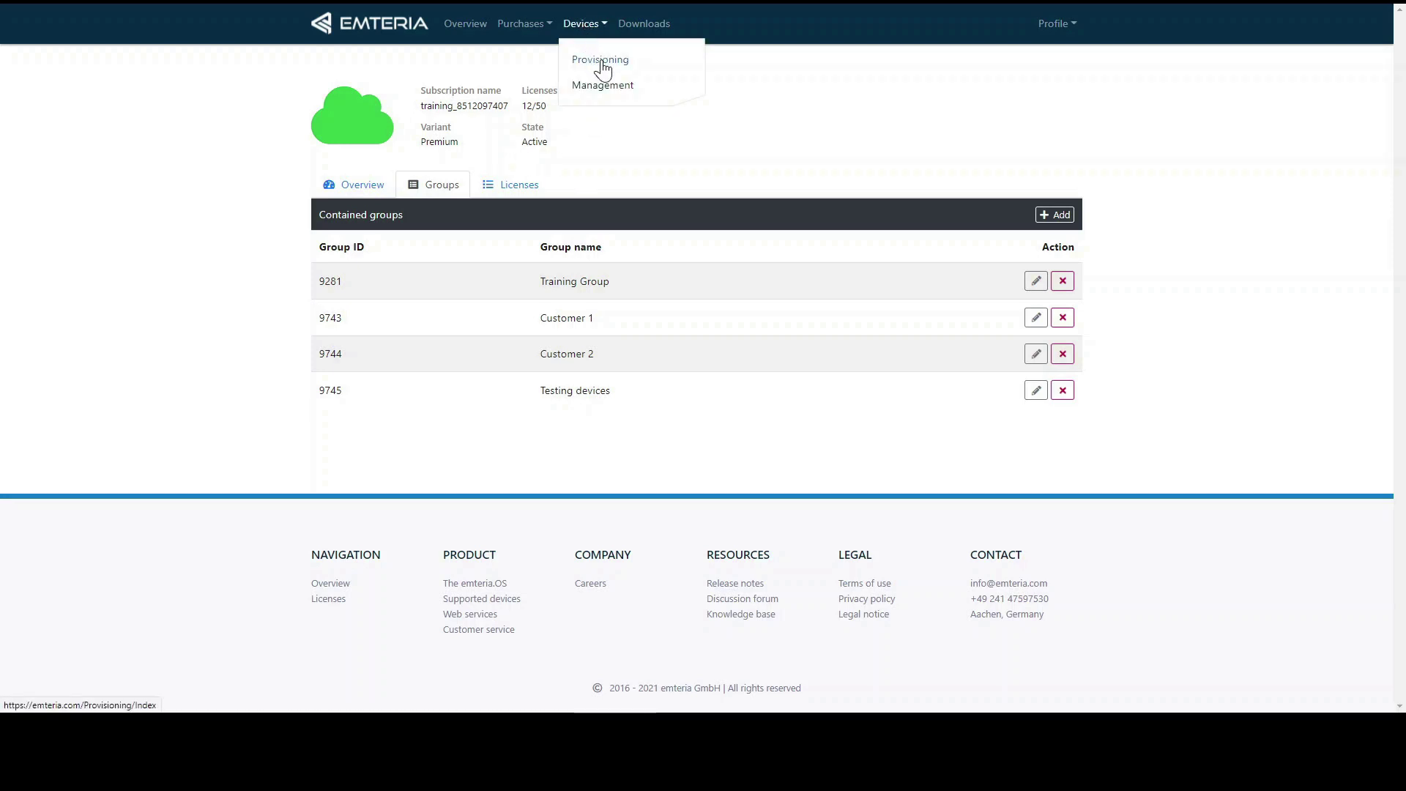
{"action": "left_click", "coordinate": [604, 62]}
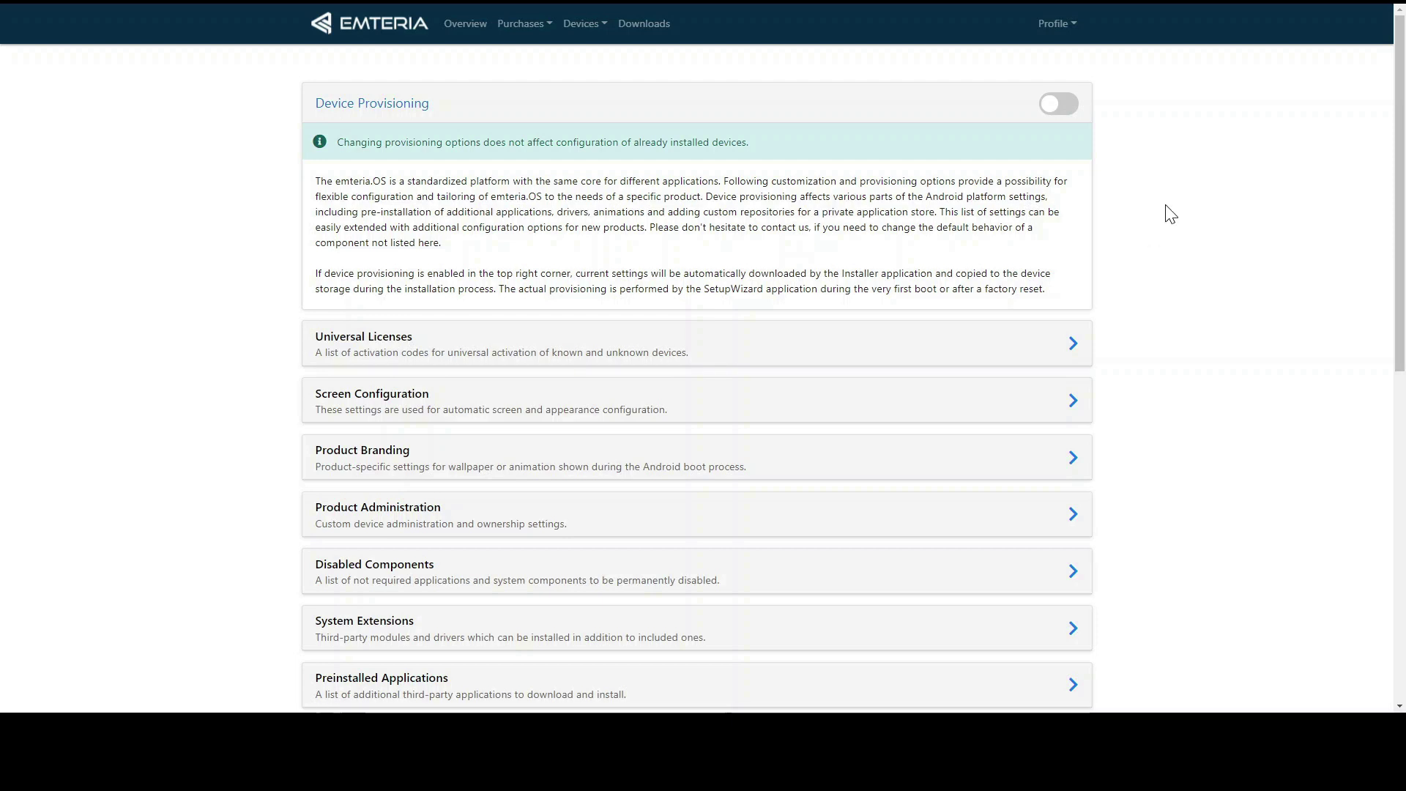
Switch automatic device provisioning on, then back off so it is disabled
{"action": "left_click", "coordinate": [1055, 114]}
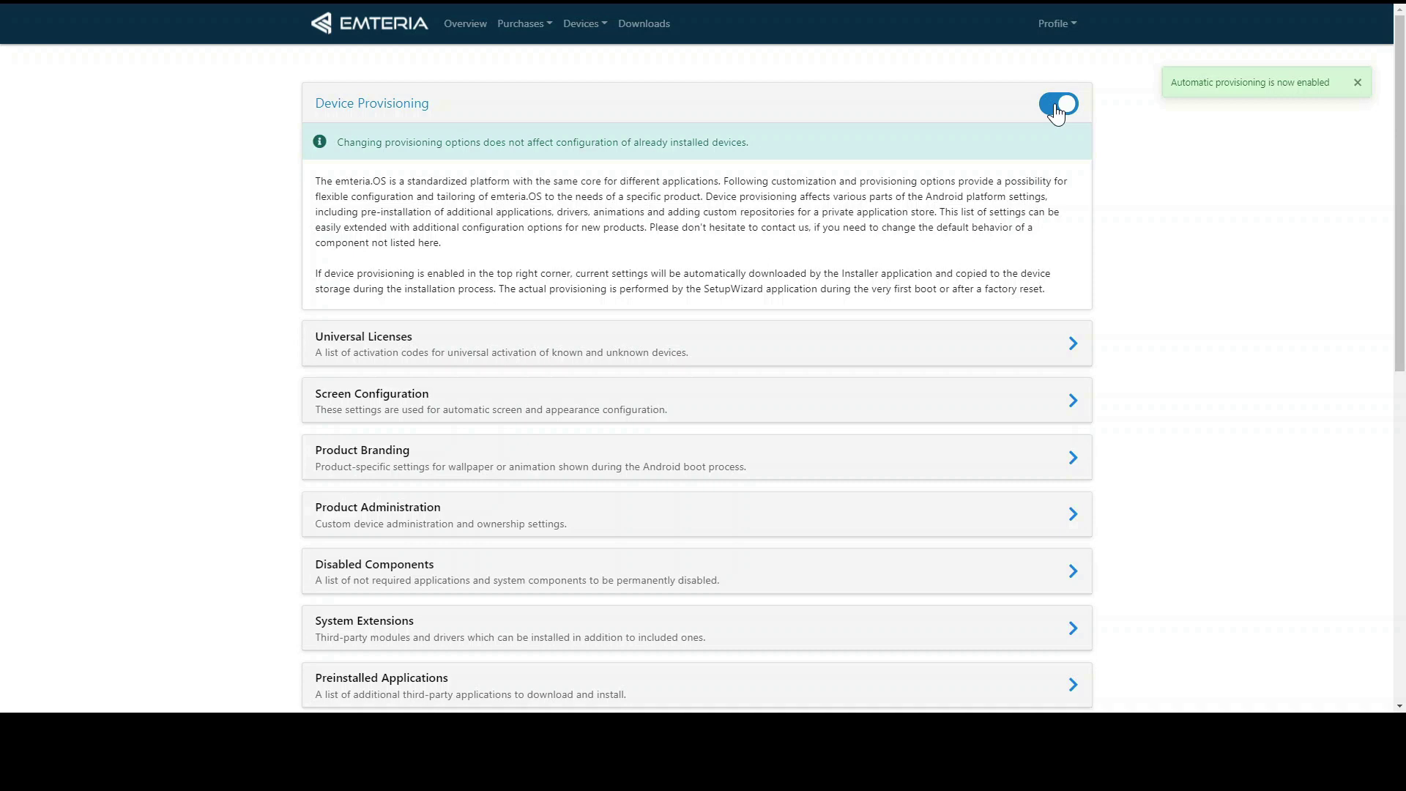
{"action": "left_click", "coordinate": [1058, 104]}
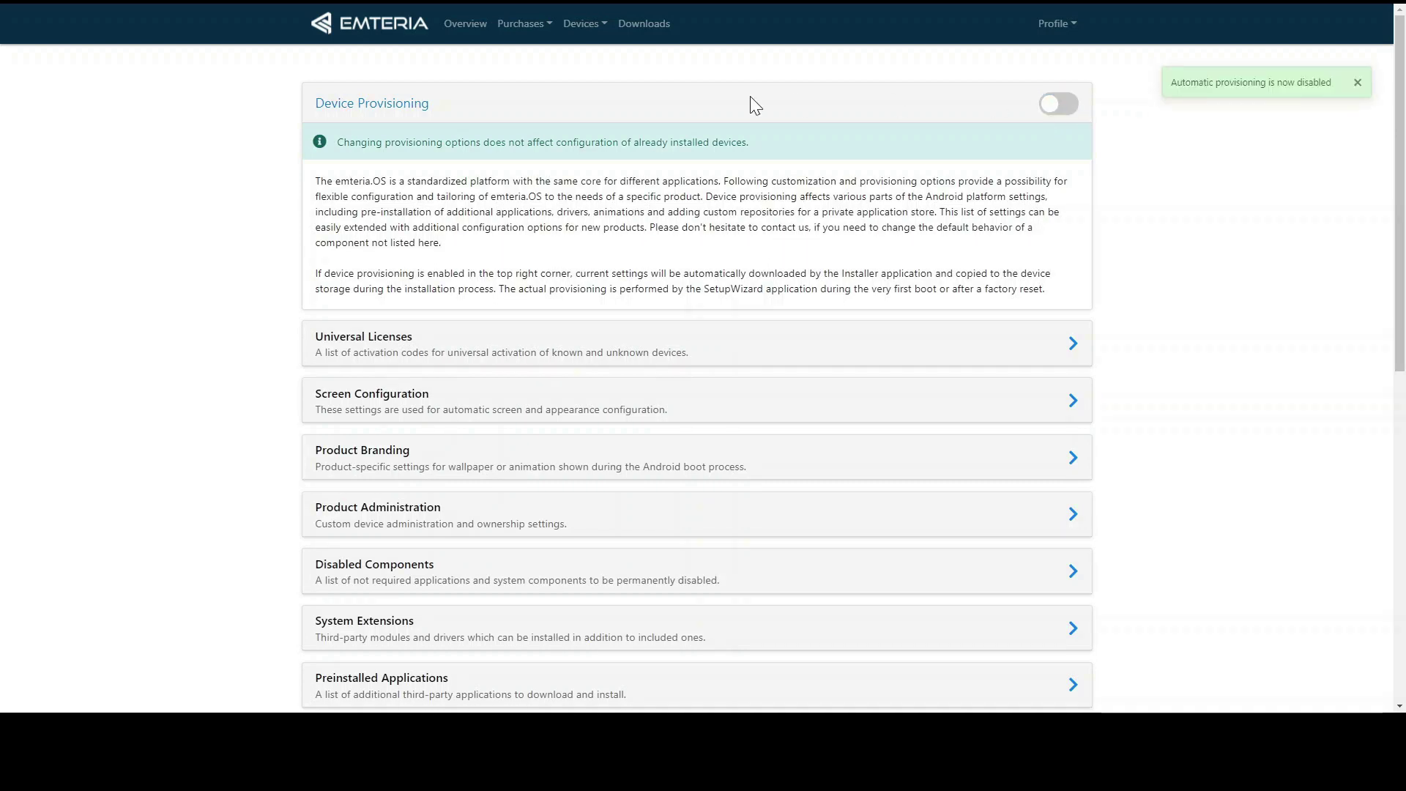
{"action": "left_click", "coordinate": [584, 29]}
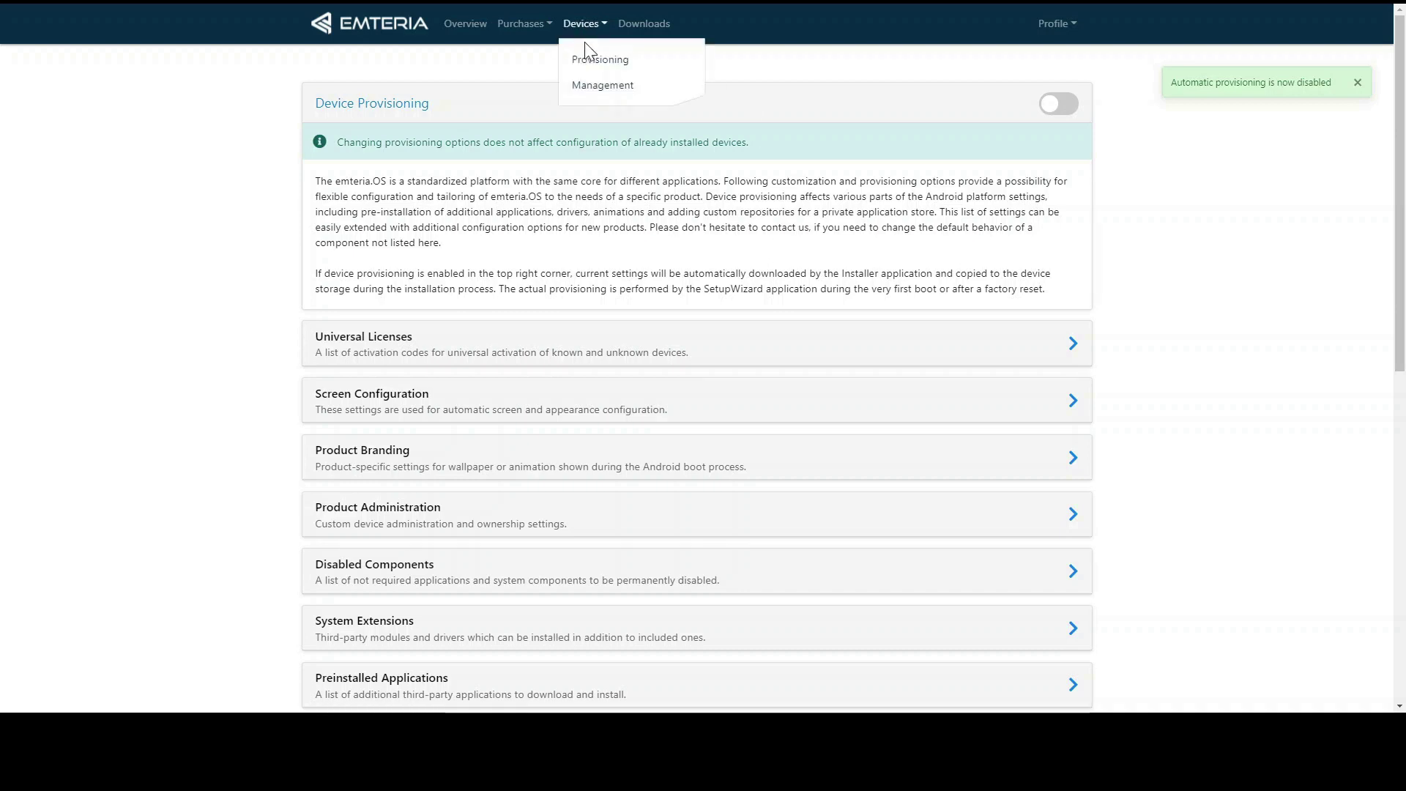
Show the Devices page grouping devices under Customer 1, Customer 2 and Testing devices
{"action": "left_click", "coordinate": [595, 94]}
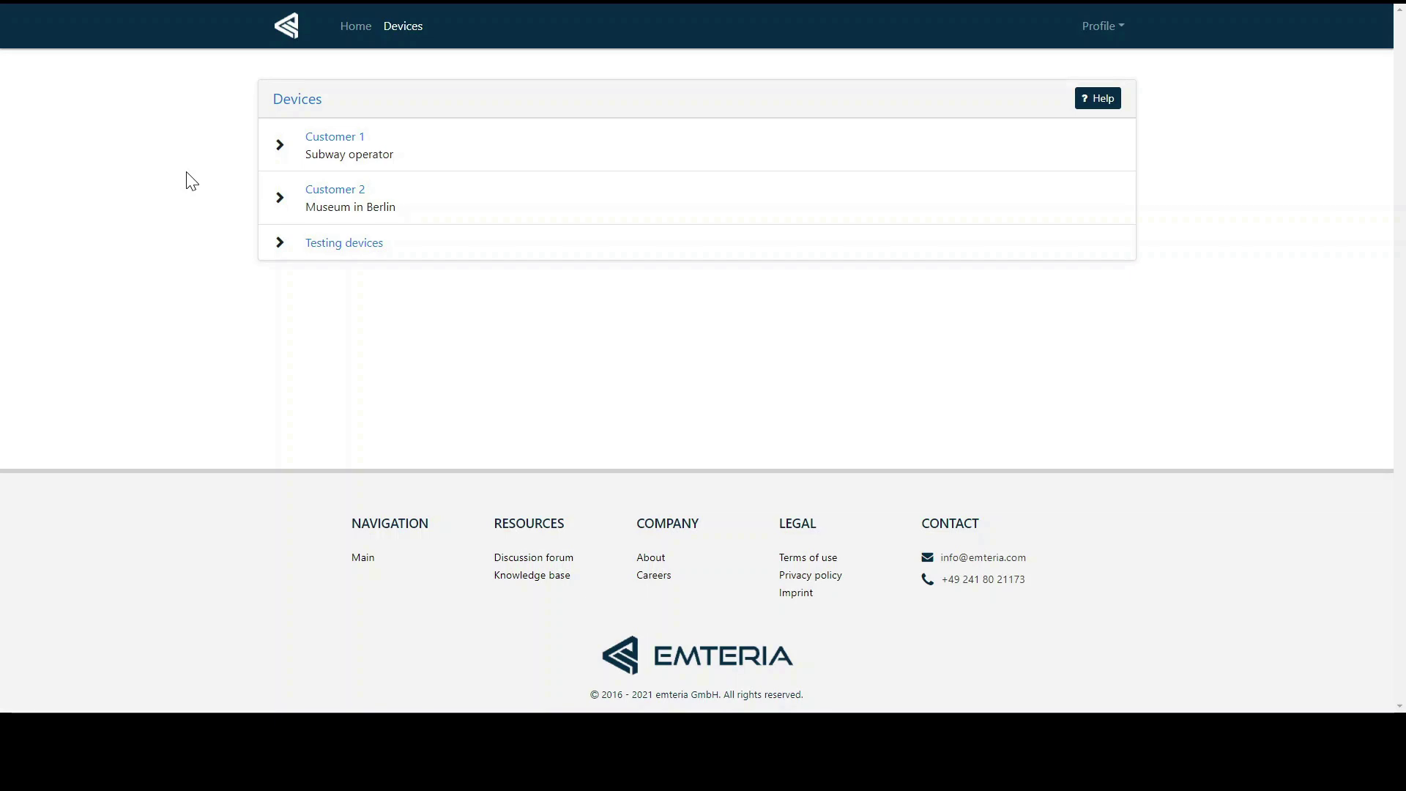
{"action": "left_click", "coordinate": [341, 164]}
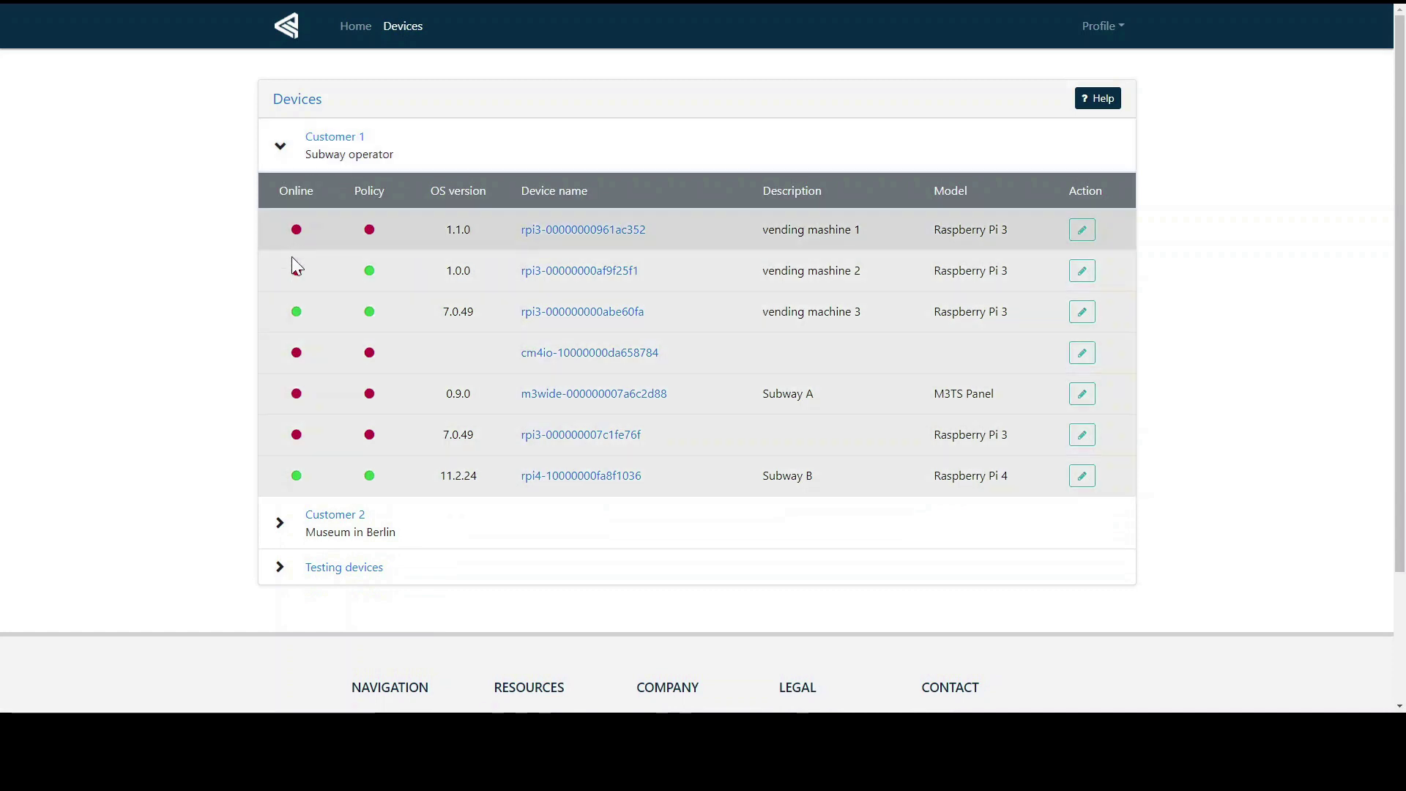
{"action": "mouse_move", "coordinate": [302, 452]}
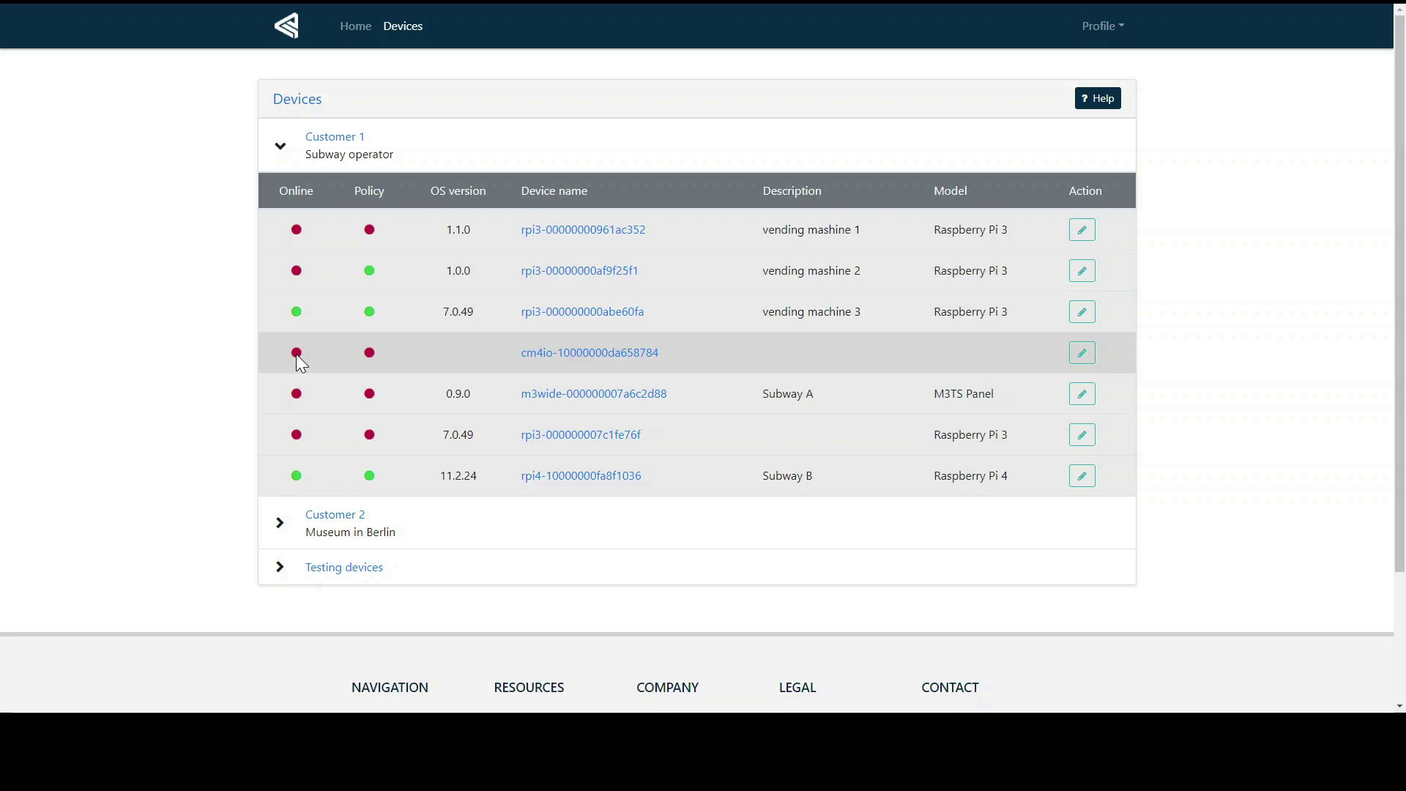
{"action": "mouse_move", "coordinate": [297, 272]}
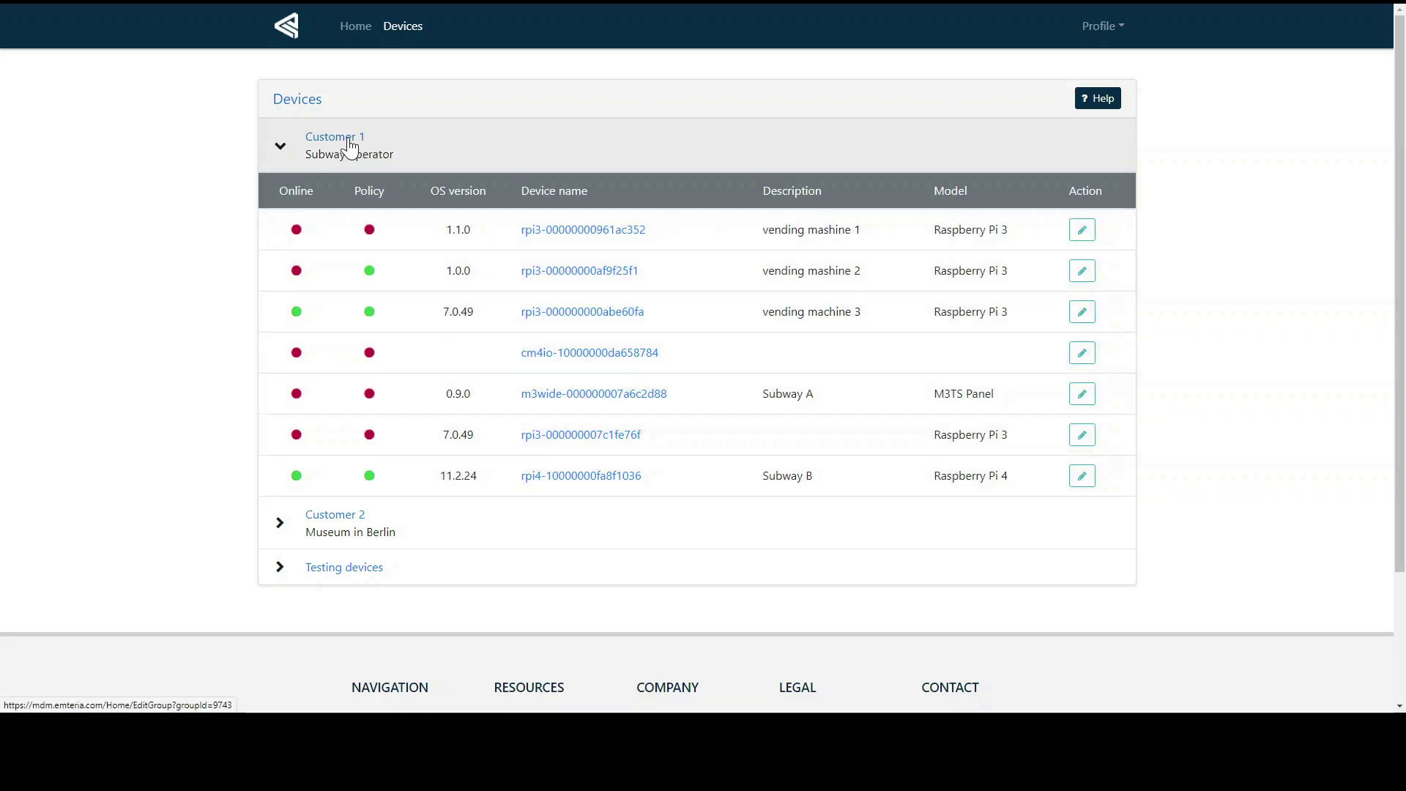
{"action": "left_click", "coordinate": [351, 148]}
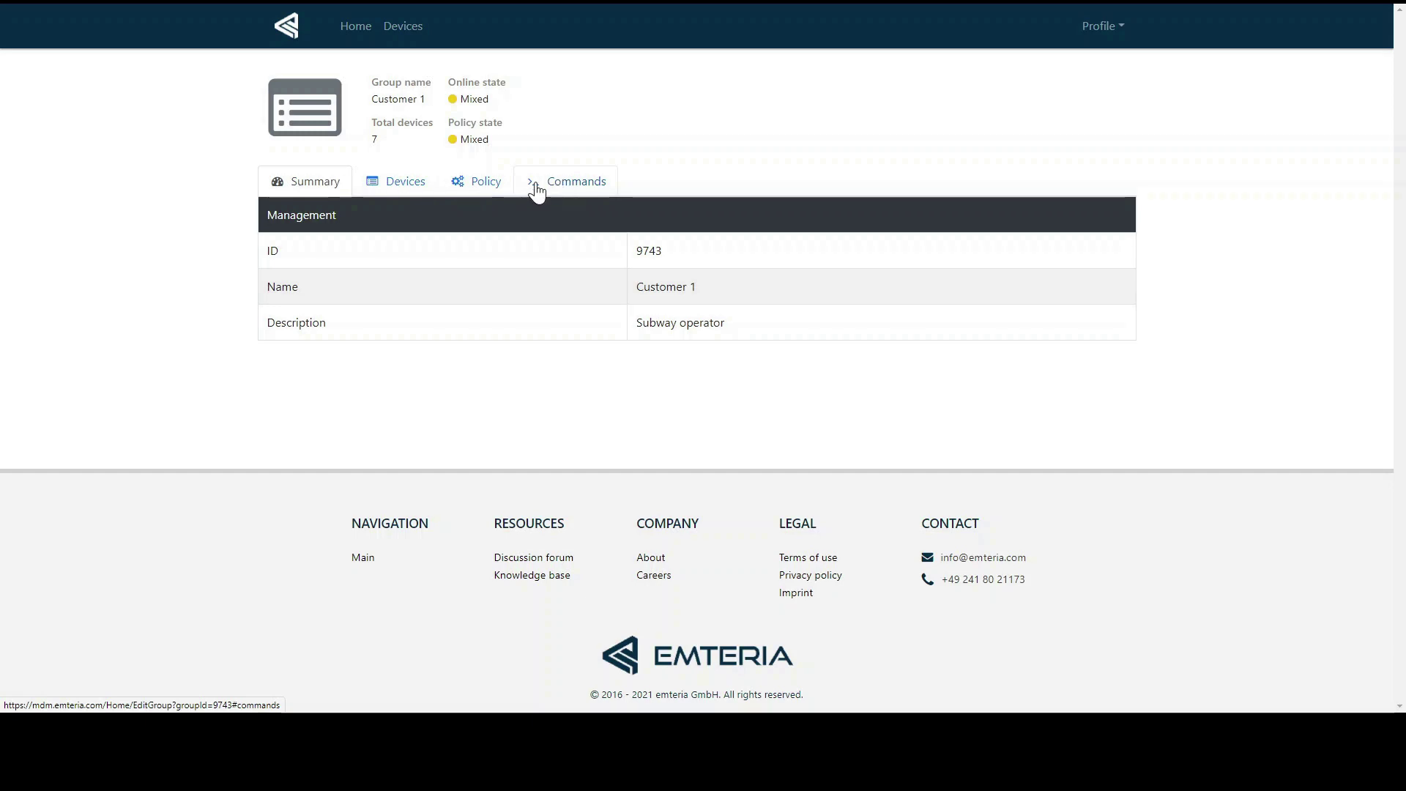
List the Customer 1 group's seven devices, then view its eight-command group policy
{"action": "left_click", "coordinate": [396, 188]}
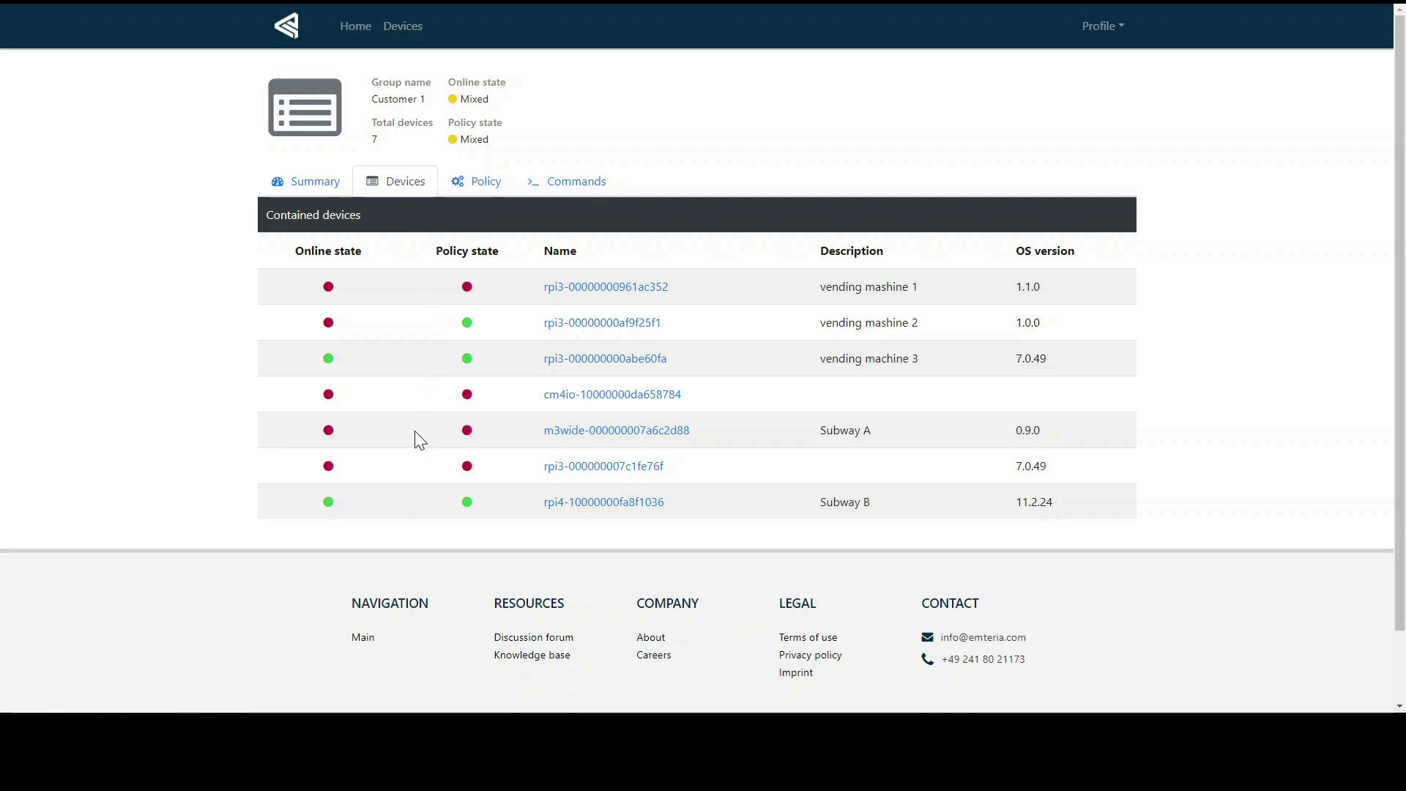
{"action": "left_click", "coordinate": [493, 190]}
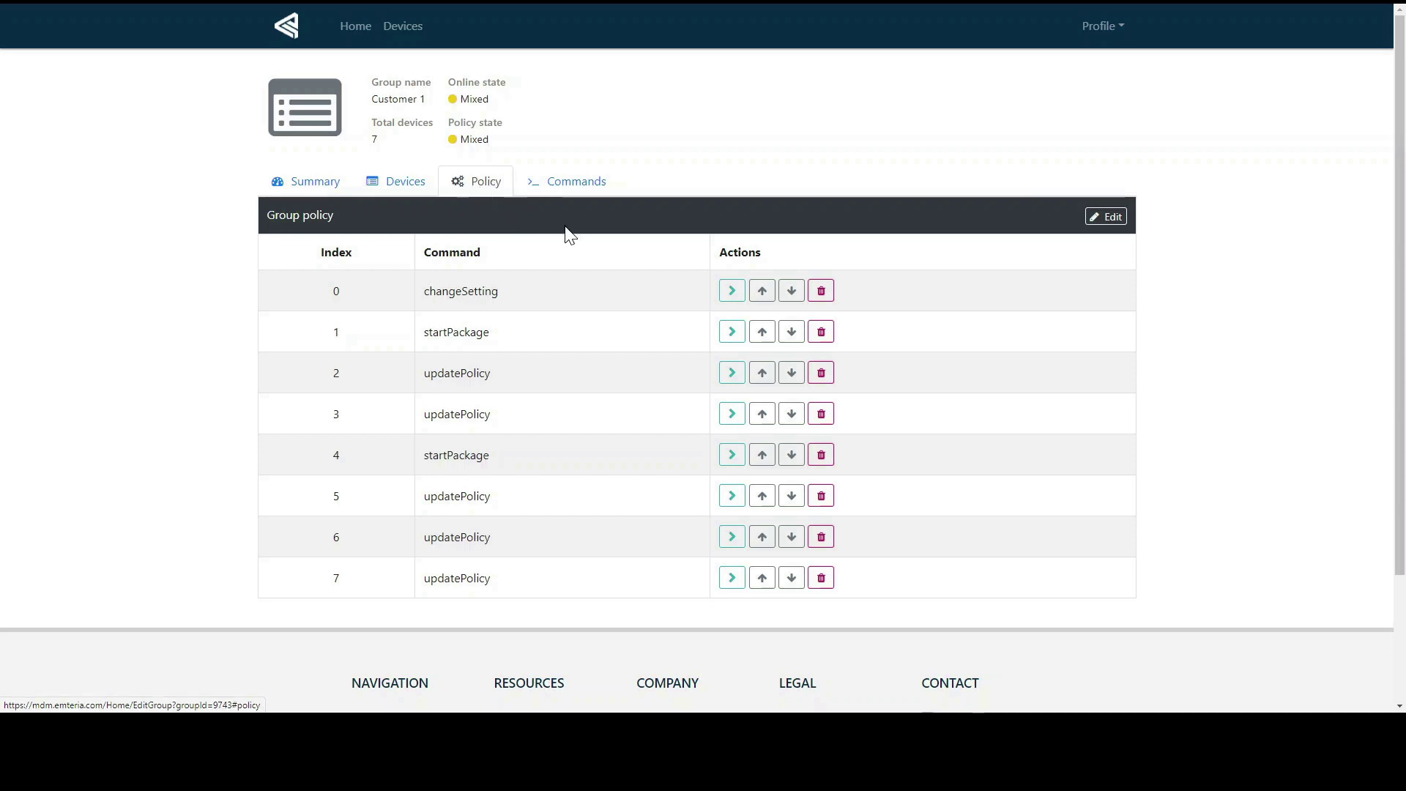
Expand the changeSetting policy entry showing user_rotation set to 1, then return to the devices
{"action": "left_click", "coordinate": [735, 294]}
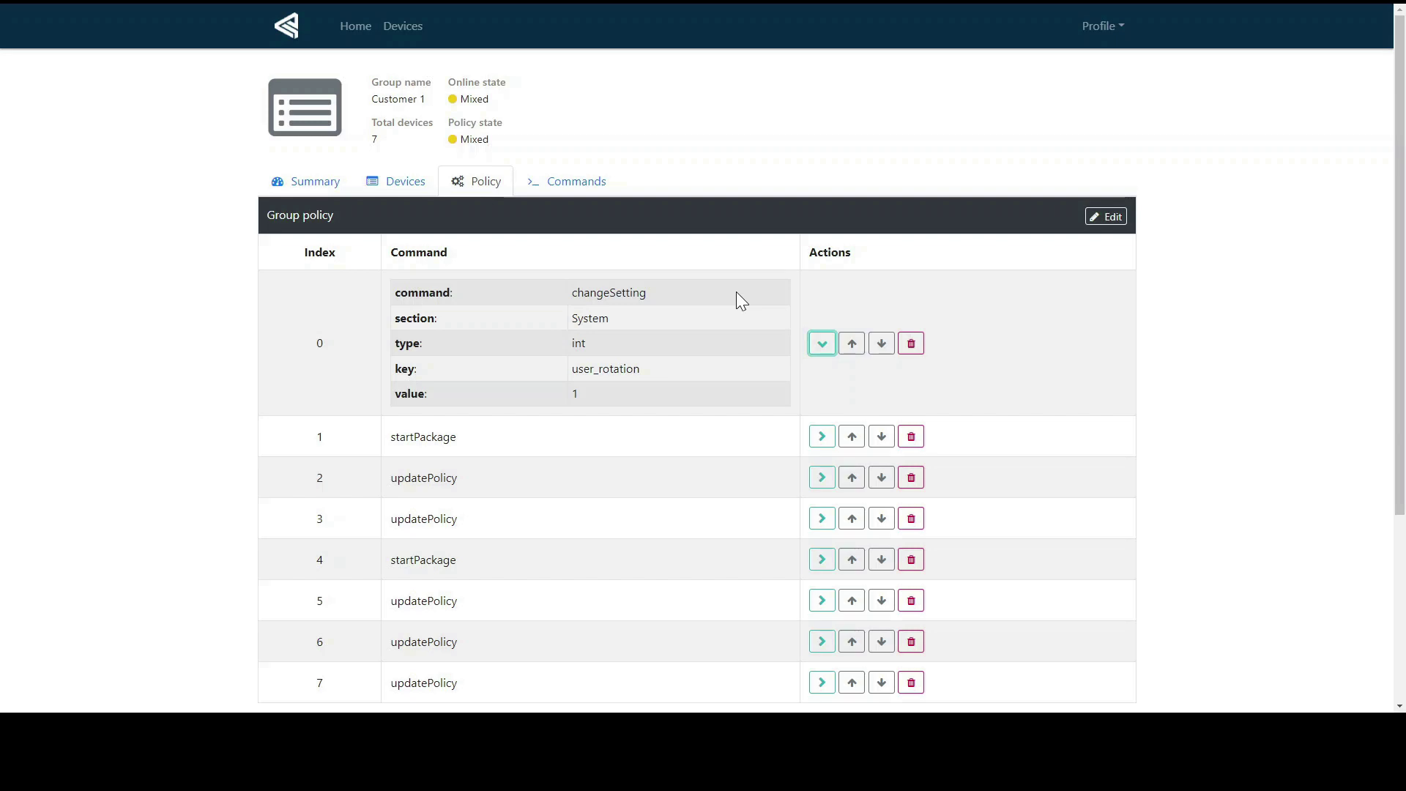
{"action": "left_click", "coordinate": [129, 357]}
{"action": "left_click", "coordinate": [403, 195]}
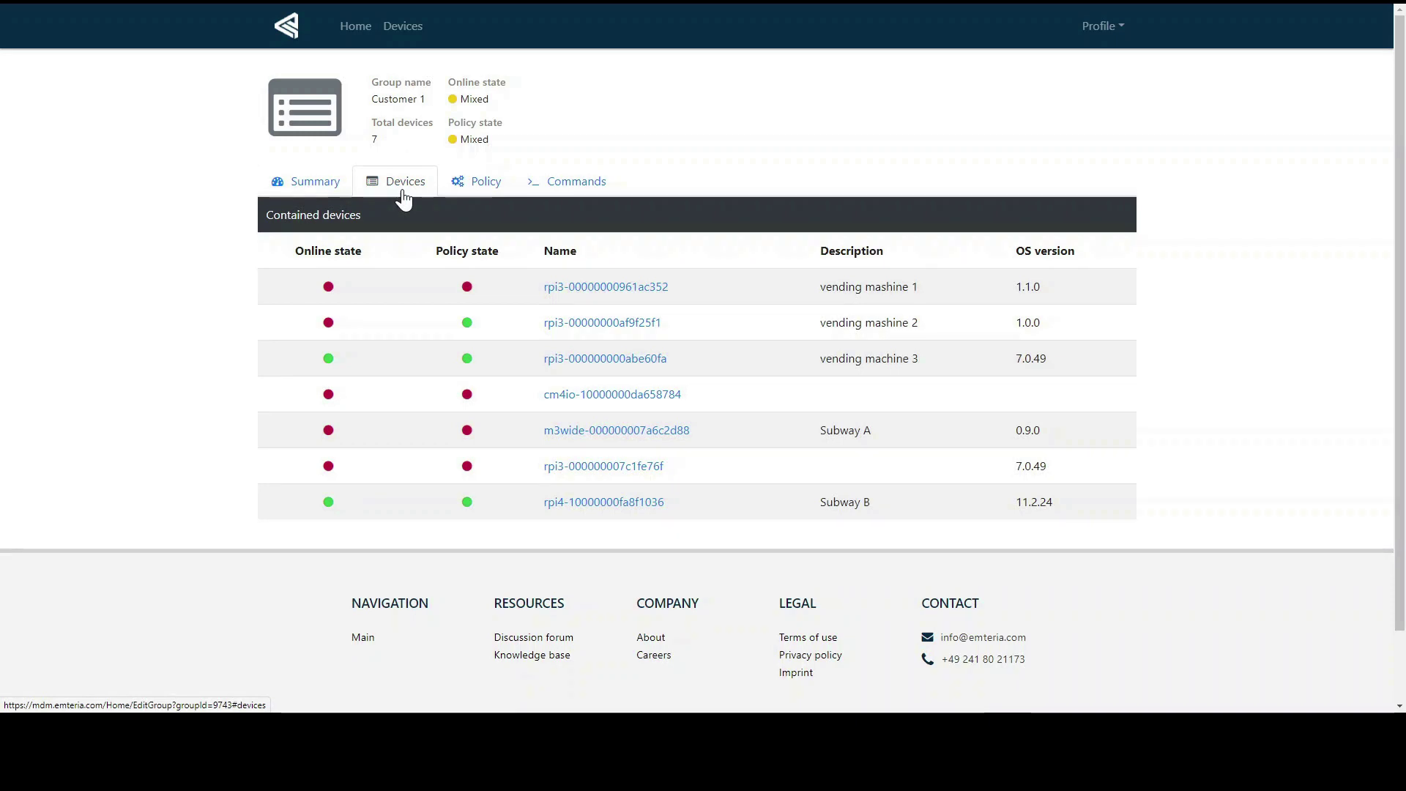
{"action": "left_click", "coordinate": [605, 364]}
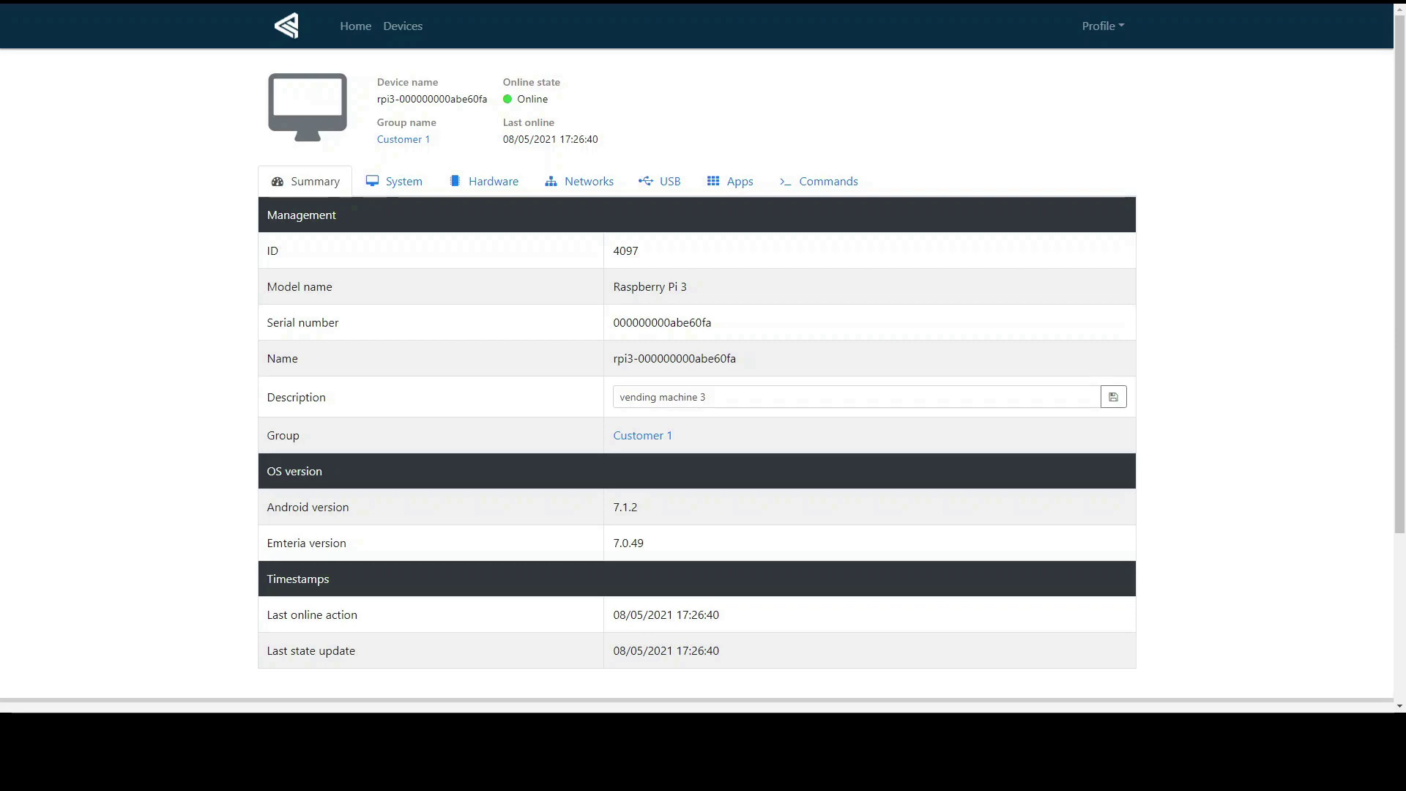
{"action": "scroll", "coordinate": [476, 450], "scroll_direction": "down", "scroll_amount": 3}
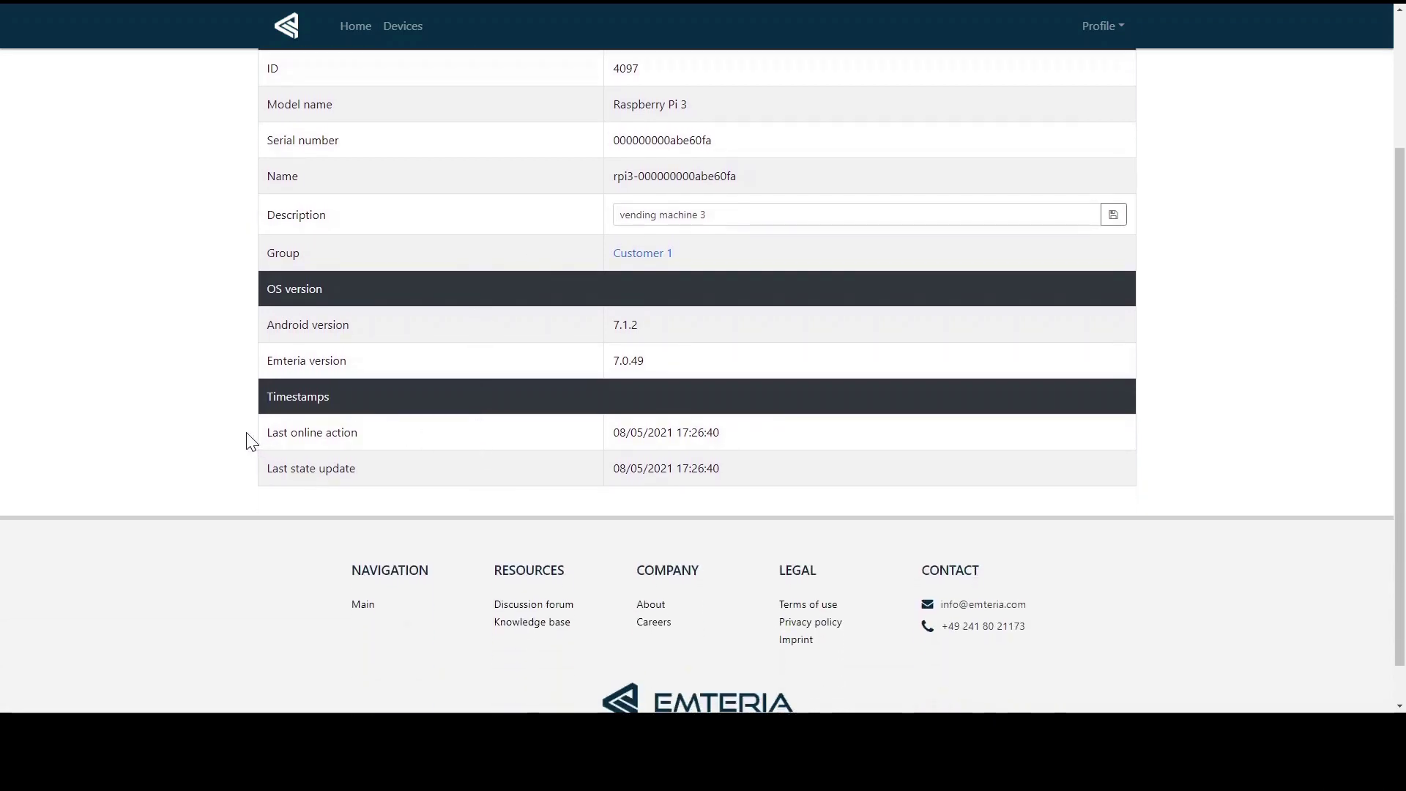
{"action": "scroll", "coordinate": [251, 441], "scroll_direction": "up", "scroll_amount": 3}
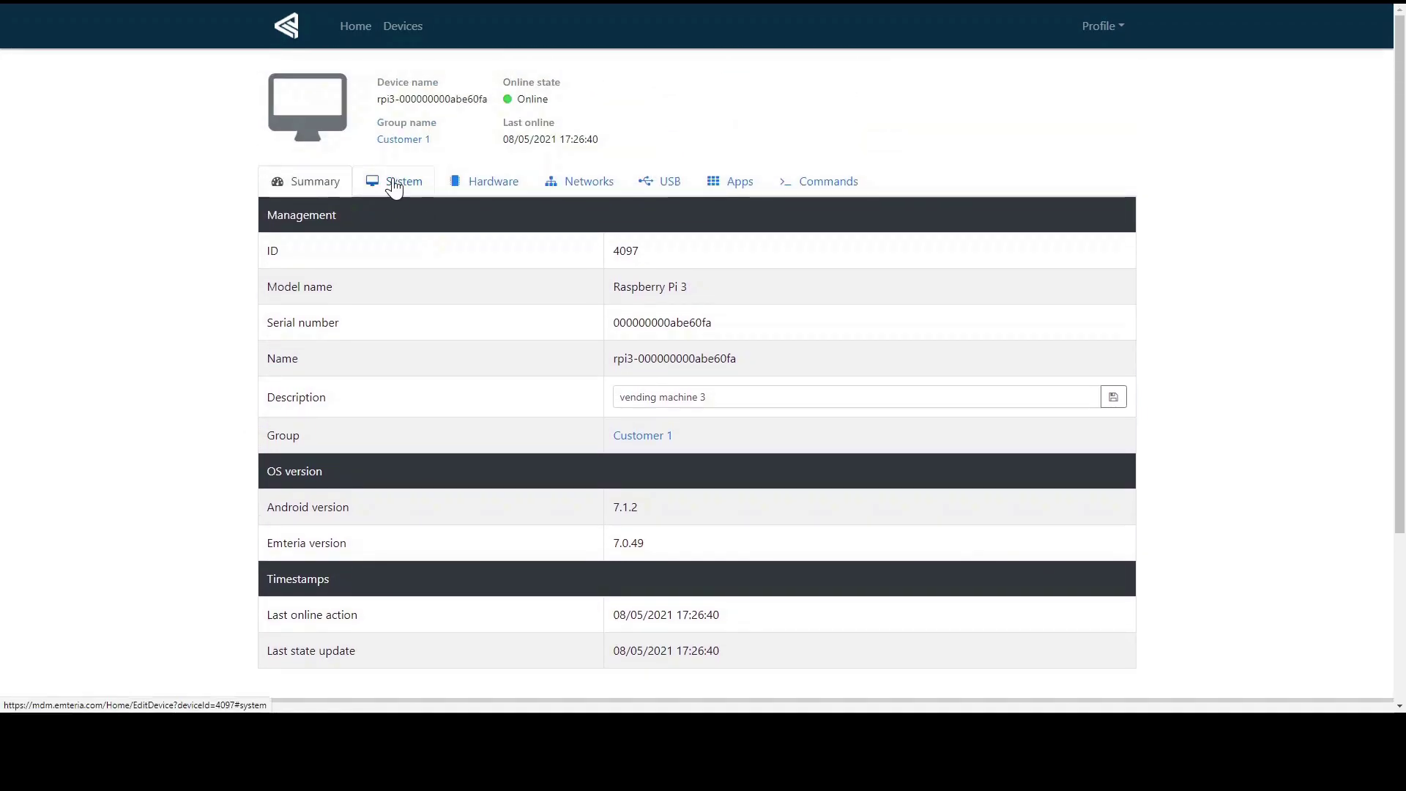
{"action": "left_click", "coordinate": [394, 187]}
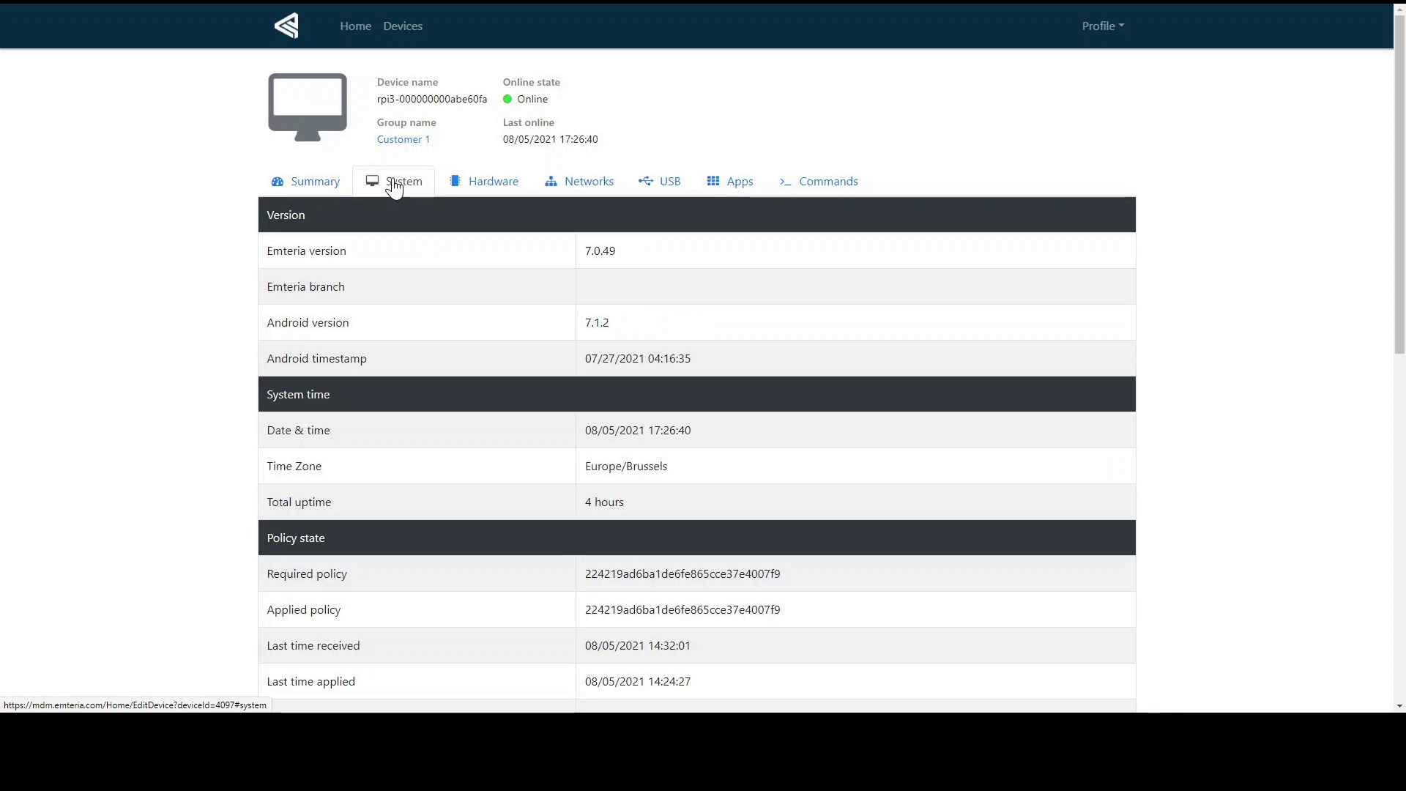
Review the device's hardware memory, battery and display information
{"action": "left_click", "coordinate": [480, 188]}
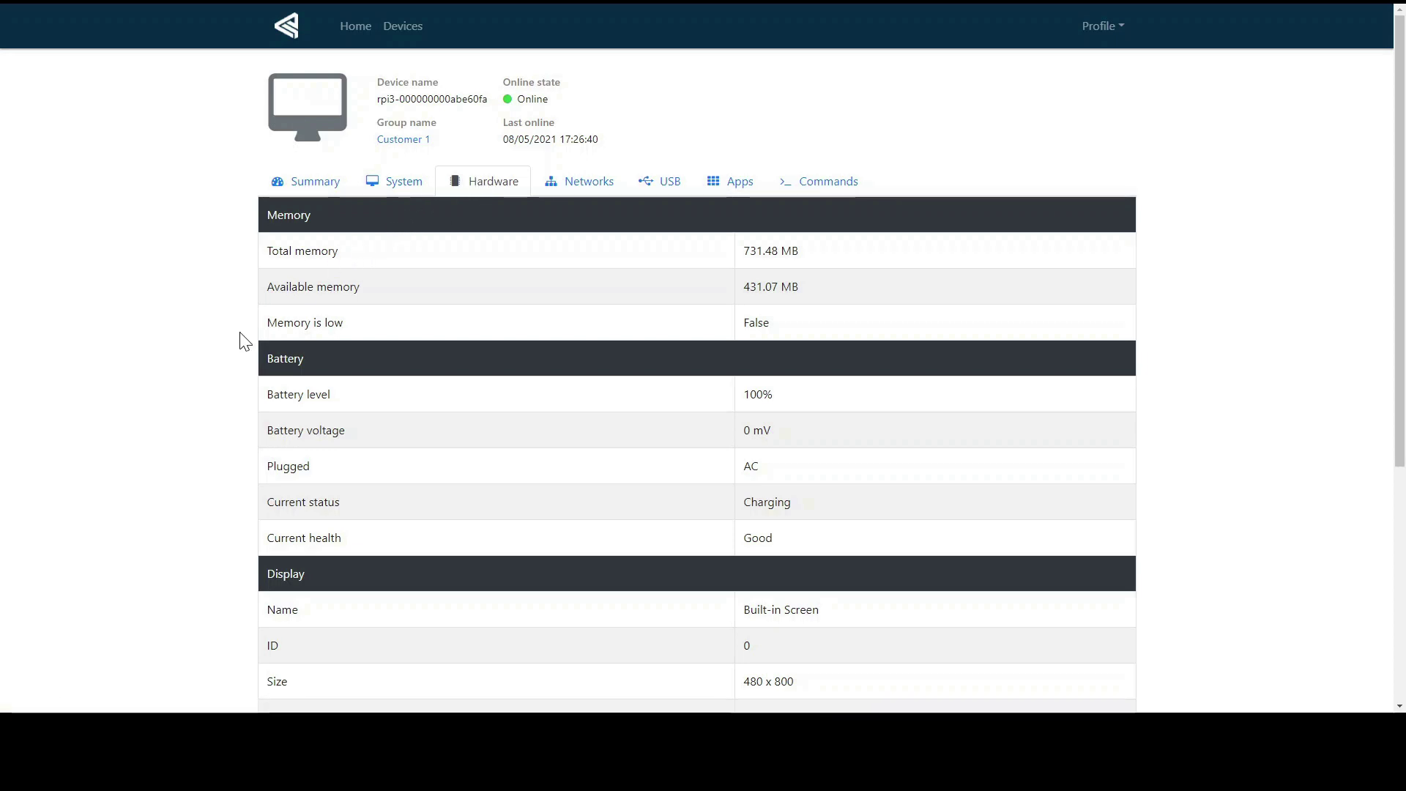
{"action": "scroll", "coordinate": [244, 341], "scroll_direction": "down", "scroll_amount": 4}
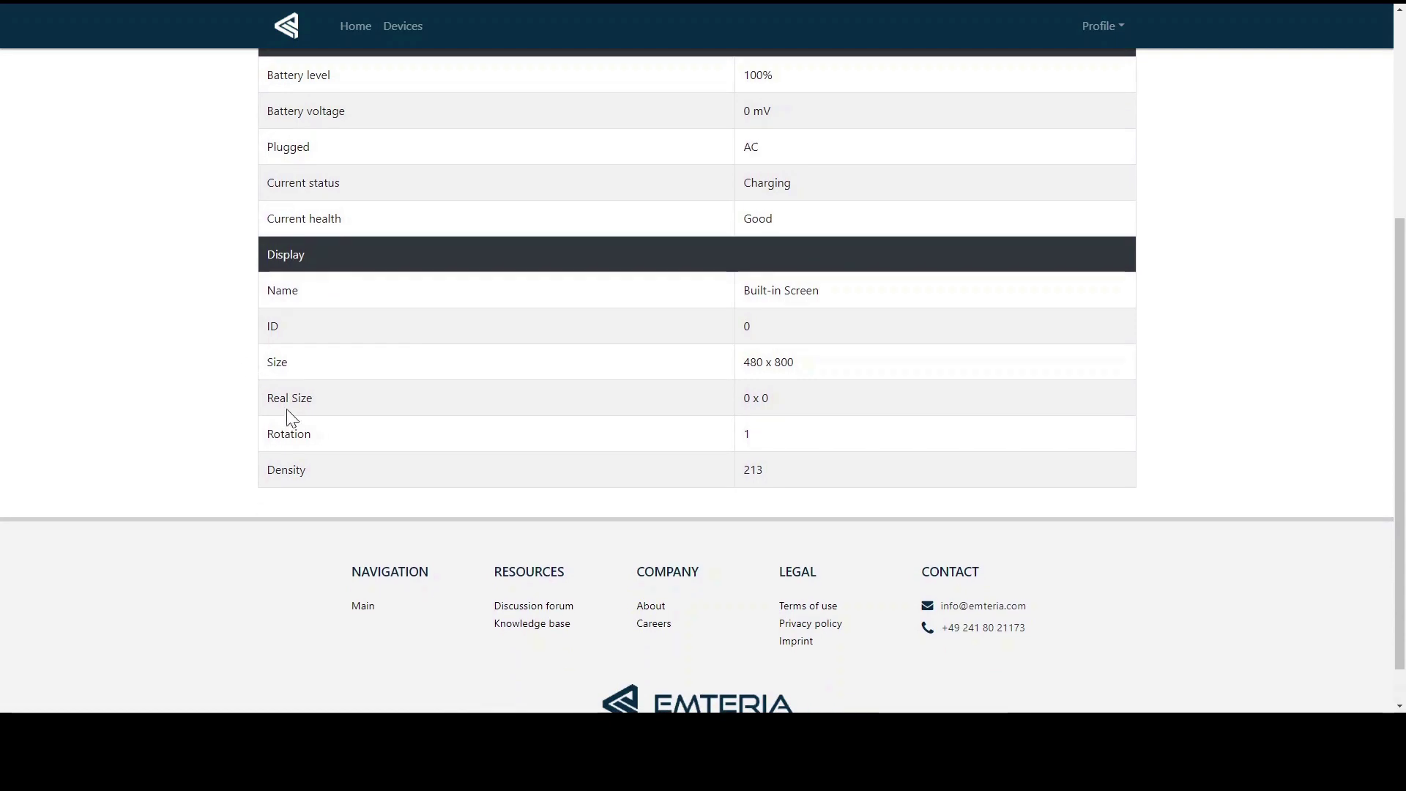
{"action": "double_click", "coordinate": [289, 434]}
{"action": "left_click", "coordinate": [227, 388]}
{"action": "scroll", "coordinate": [227, 388], "scroll_direction": "up", "scroll_amount": 4}
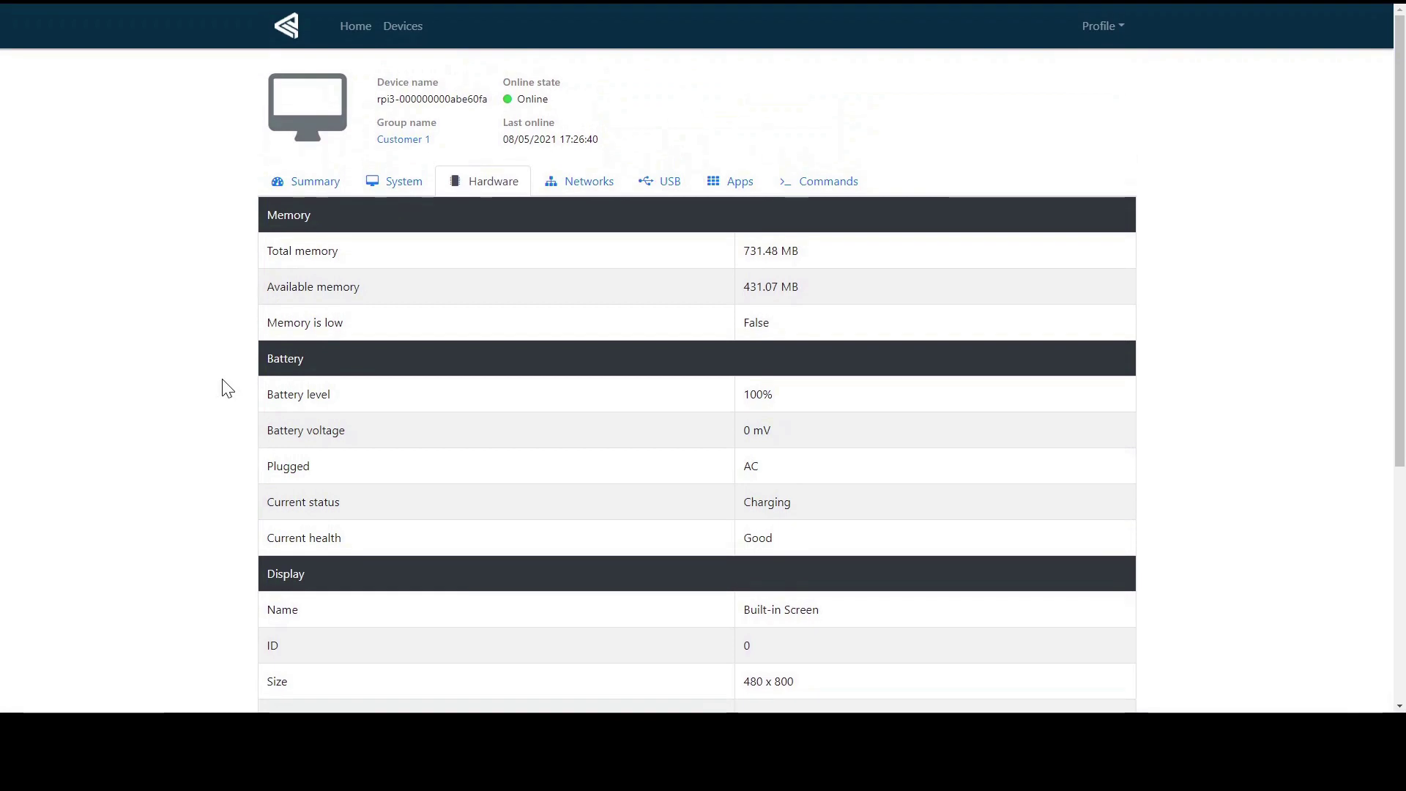
{"action": "left_click", "coordinate": [582, 185]}
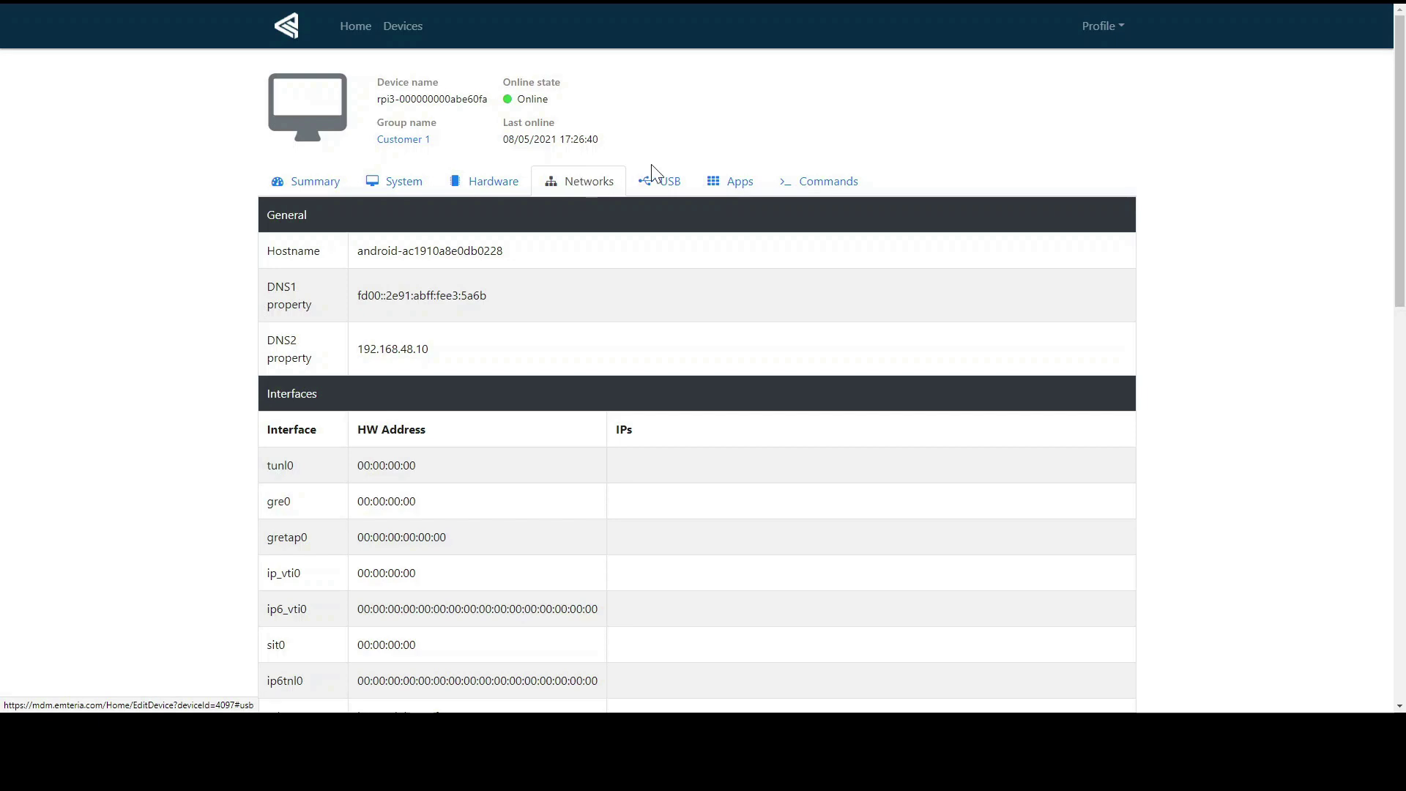
Review the device's network interfaces and its USB peripherals list
{"action": "left_click", "coordinate": [676, 188]}
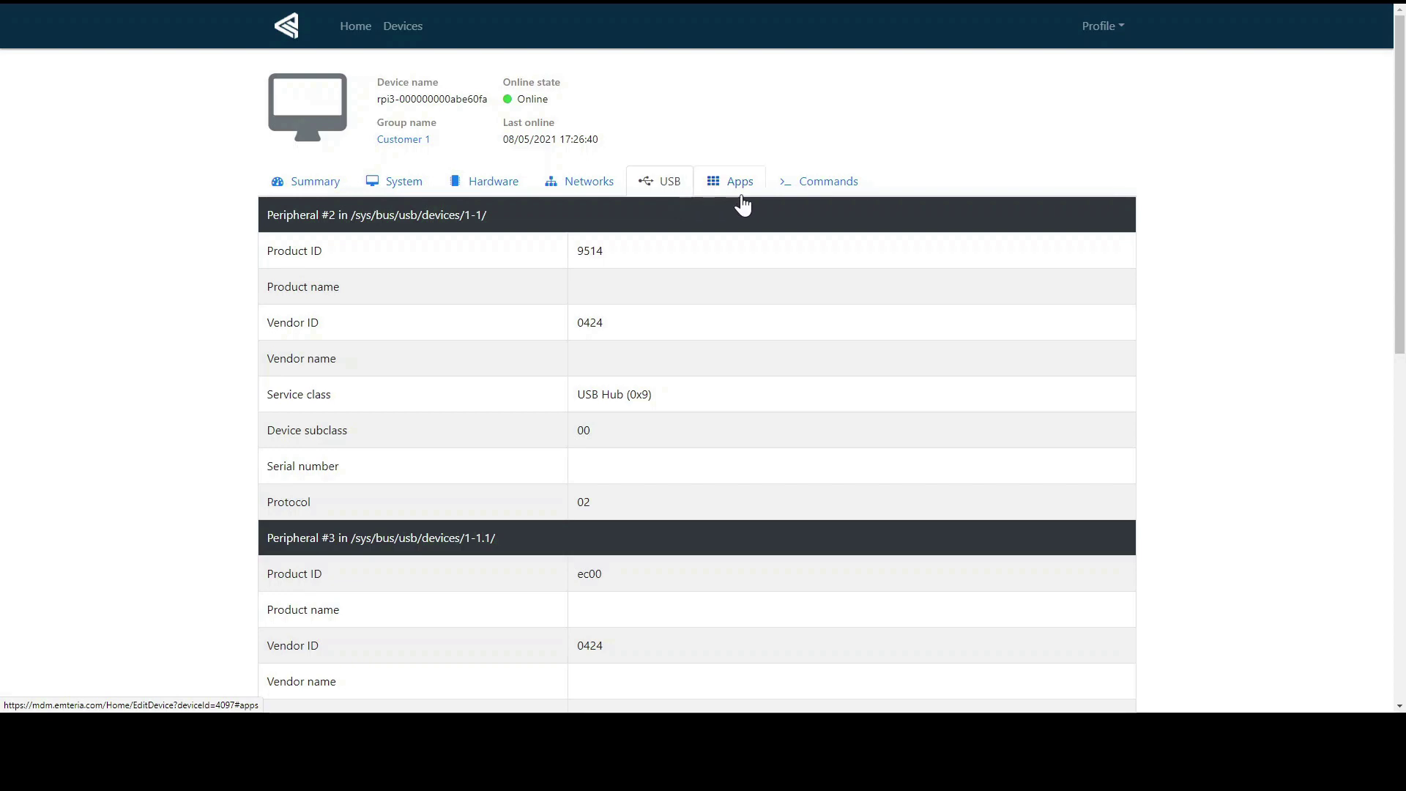
{"action": "left_click", "coordinate": [718, 183]}
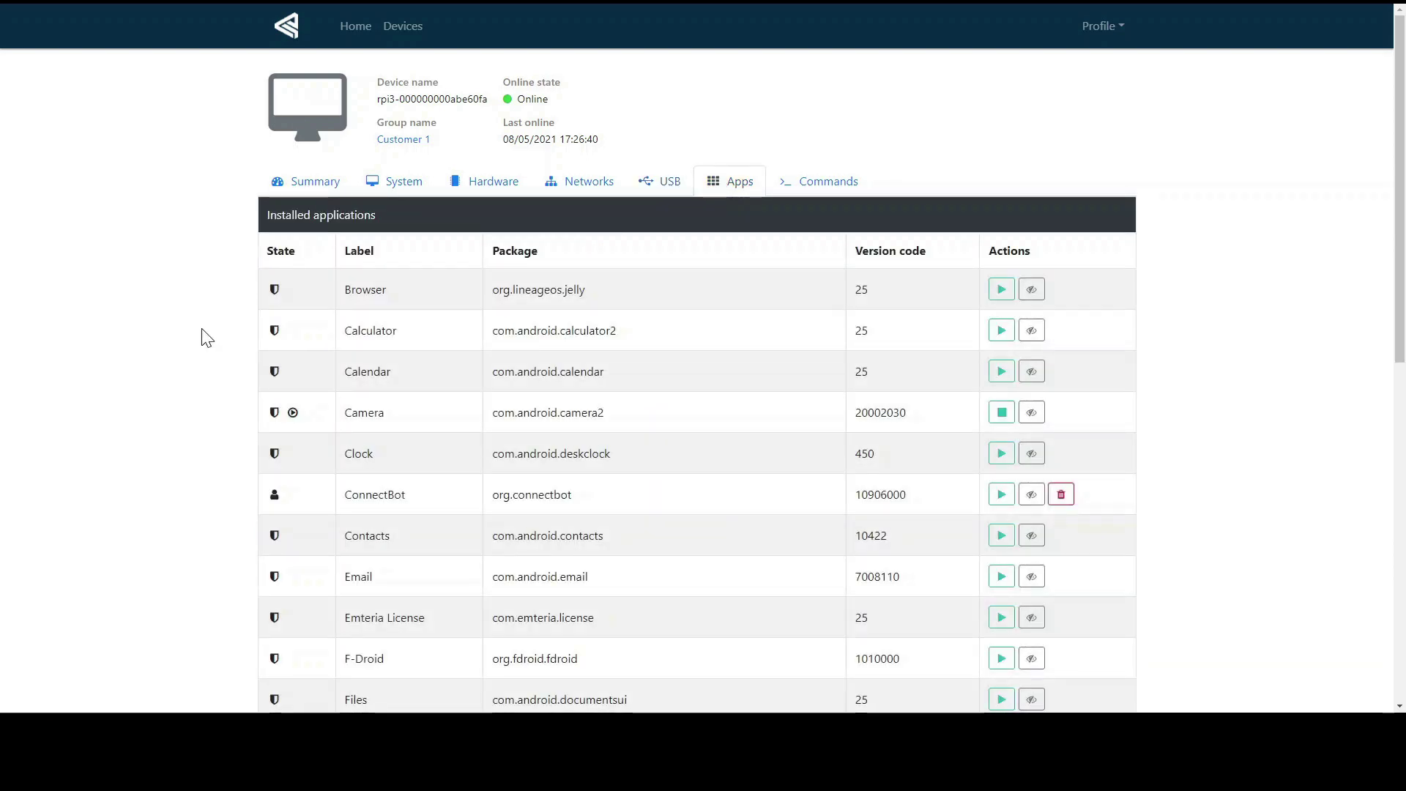
Scroll through the Installed applications table to review package names and version codes
{"action": "scroll", "coordinate": [207, 338], "scroll_direction": "down", "scroll_amount": 3}
{"action": "scroll", "coordinate": [207, 337], "scroll_direction": "down", "scroll_amount": 1}
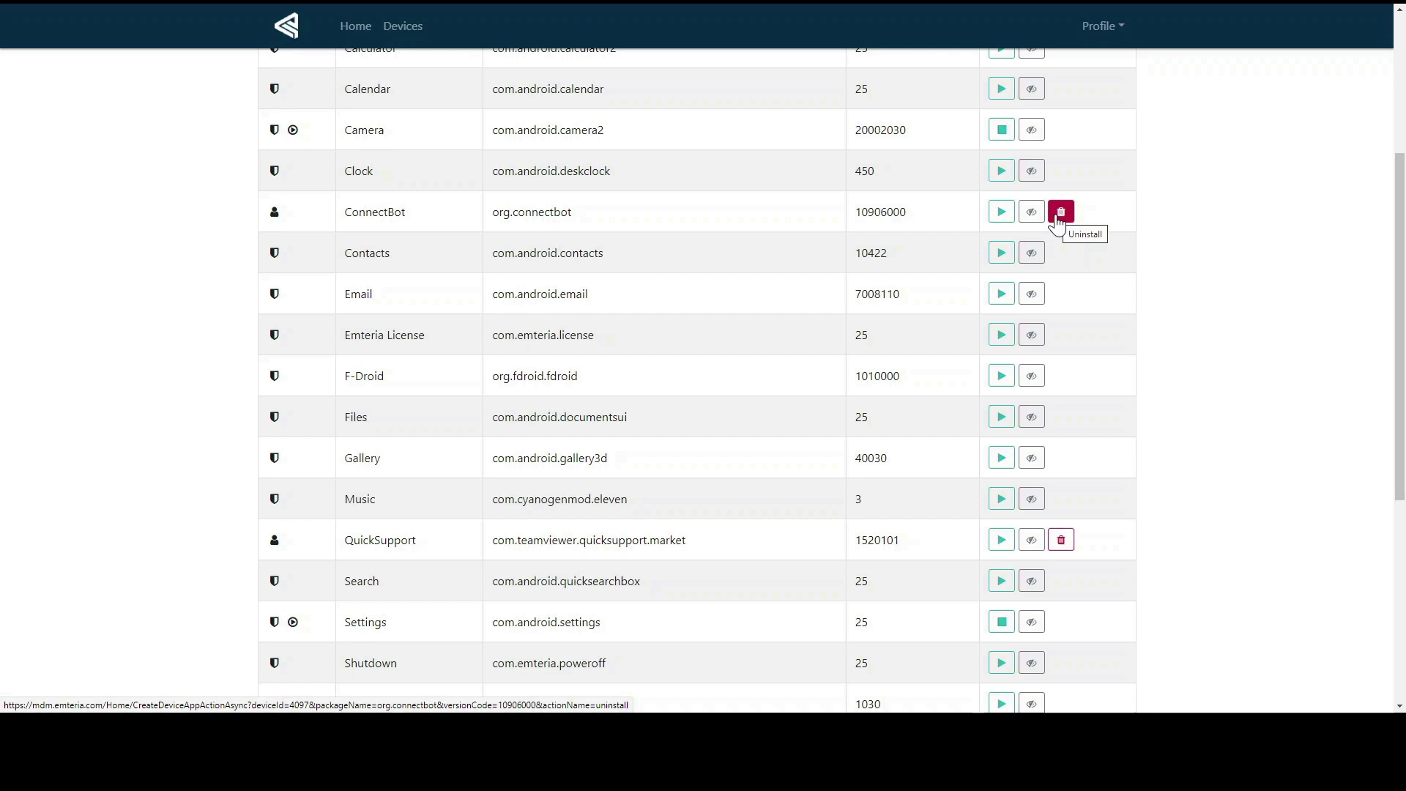
{"action": "scroll", "coordinate": [766, 246], "scroll_direction": "up", "scroll_amount": 4}
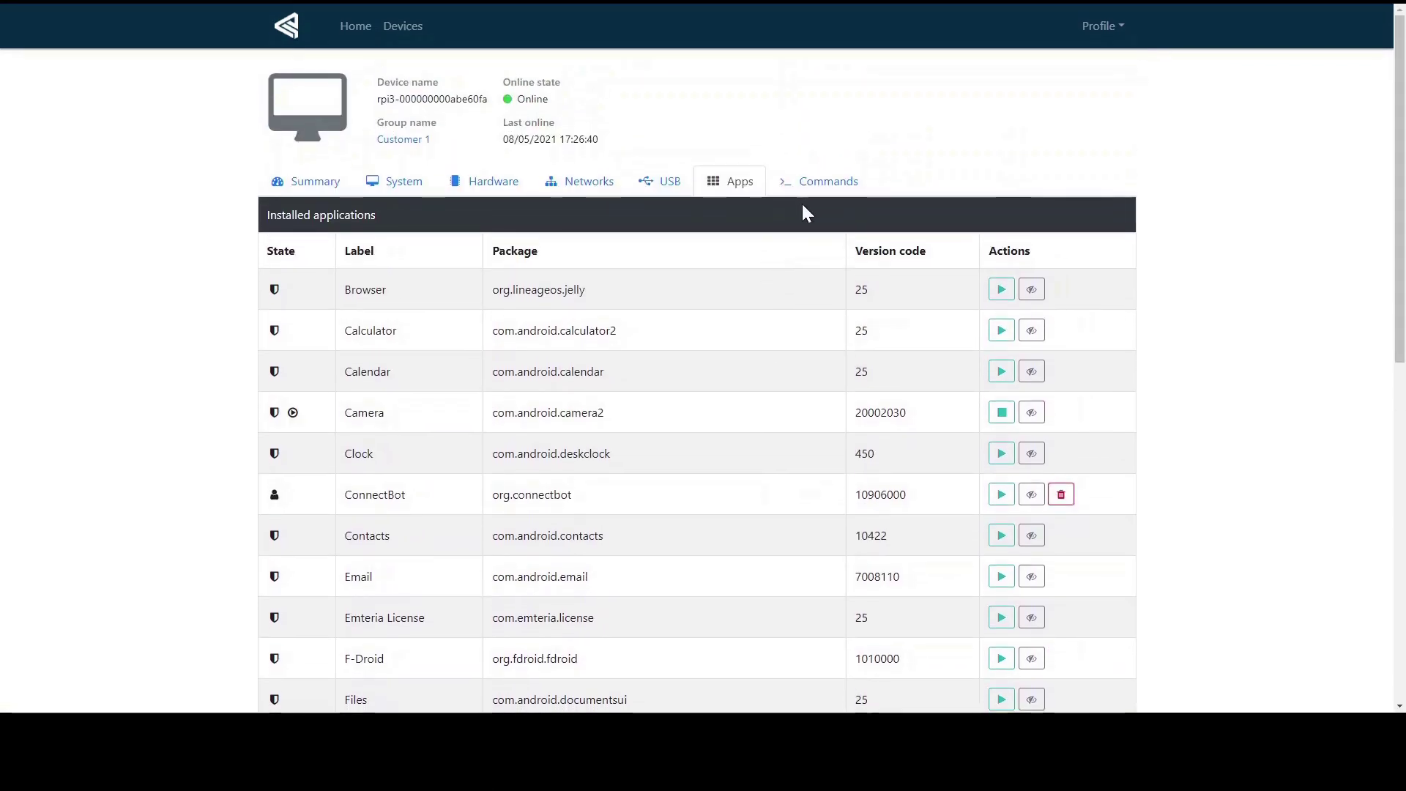
{"action": "left_click", "coordinate": [815, 192]}
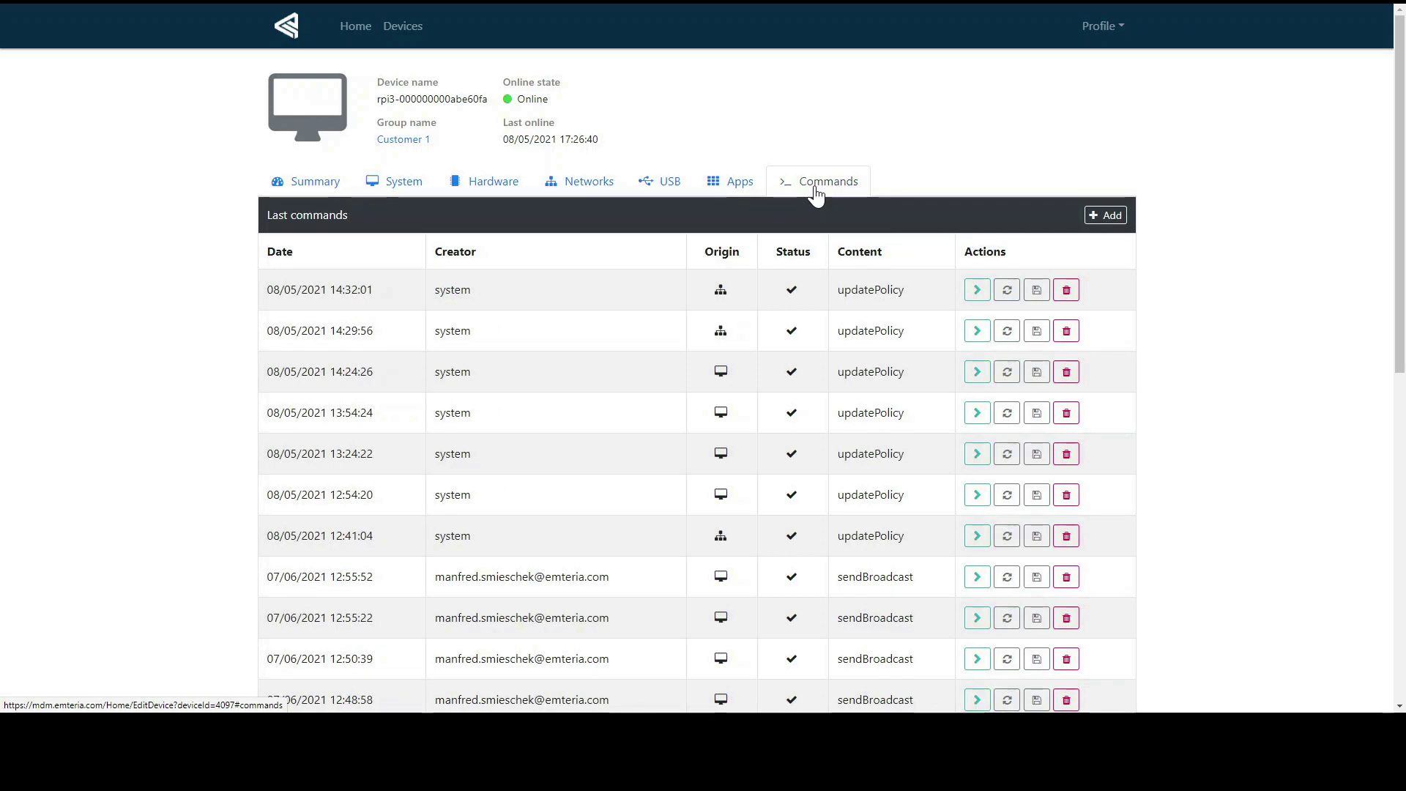
Preview new-command types, then add the latest updatePolicy command to Customer 1's group policy as entry 8
{"action": "left_click", "coordinate": [1098, 220]}
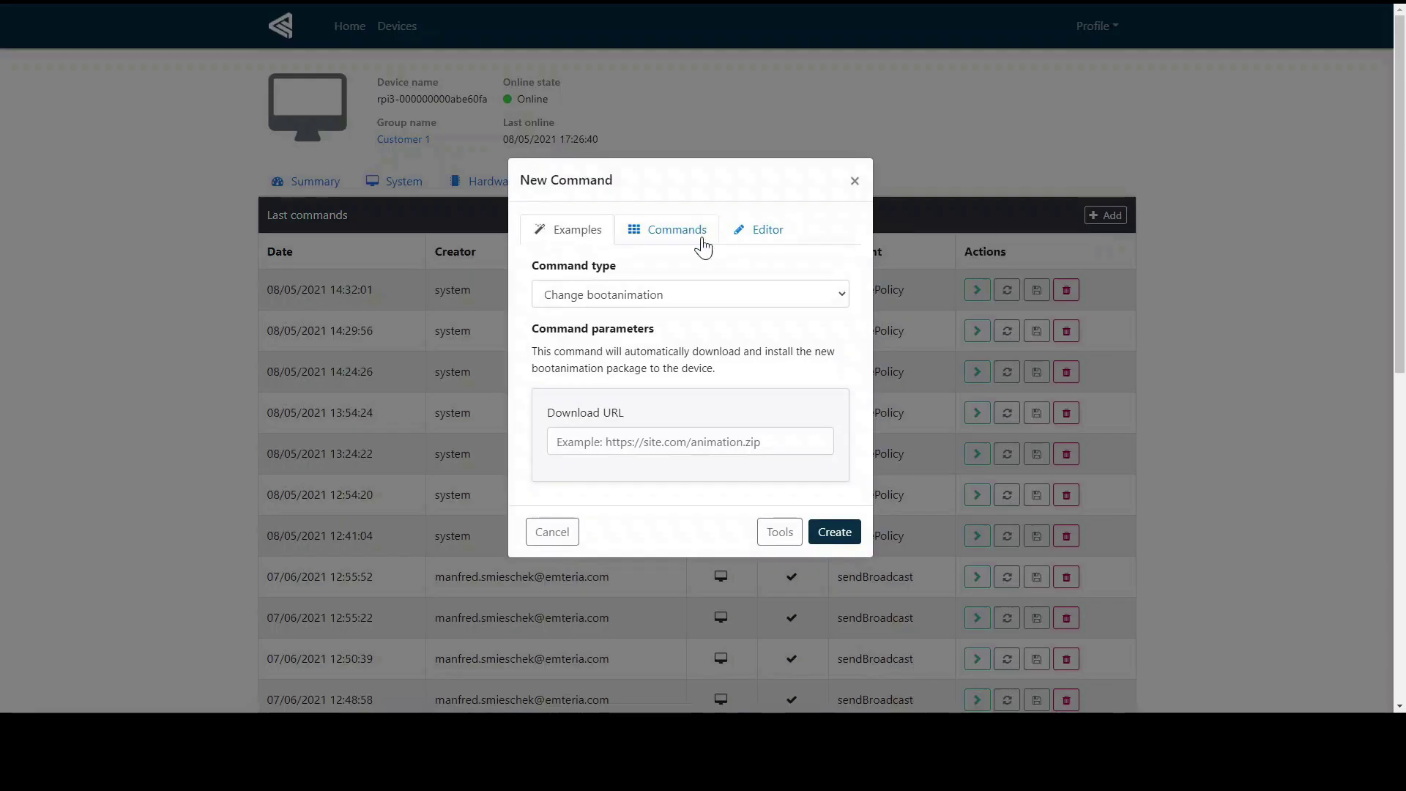
{"action": "left_click", "coordinate": [651, 300]}
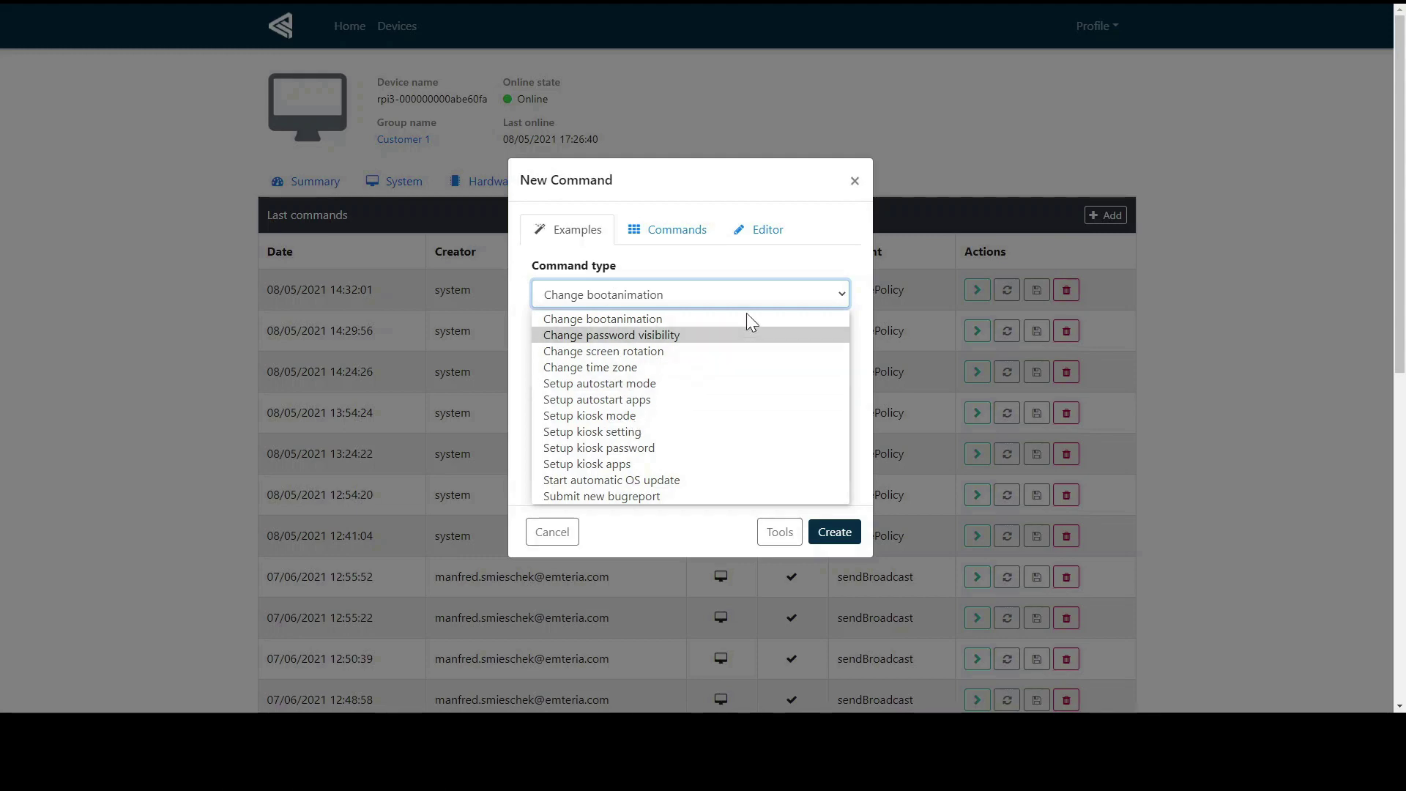
{"action": "left_click", "coordinate": [853, 180]}
{"action": "left_click", "coordinate": [853, 180]}
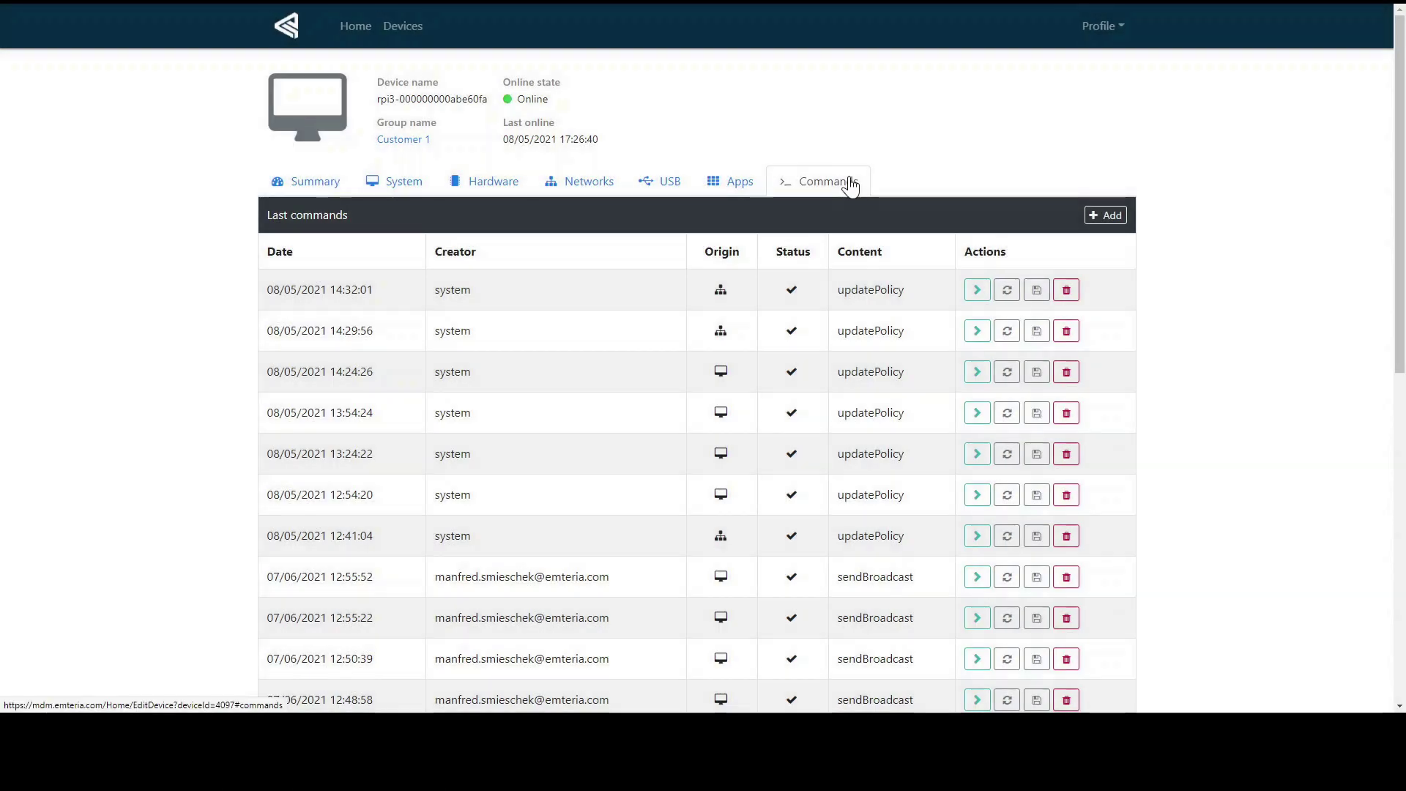
{"action": "left_click", "coordinate": [1041, 298]}
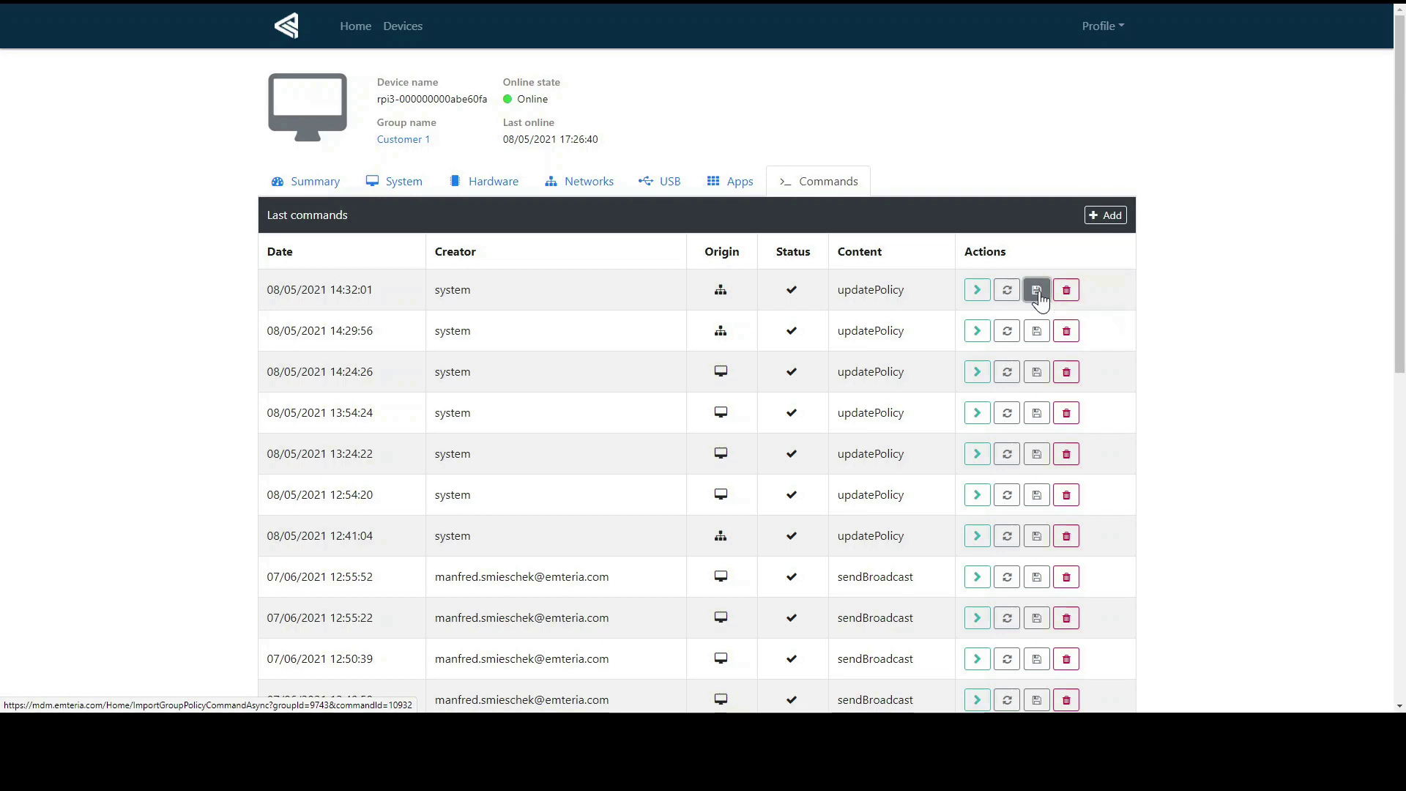